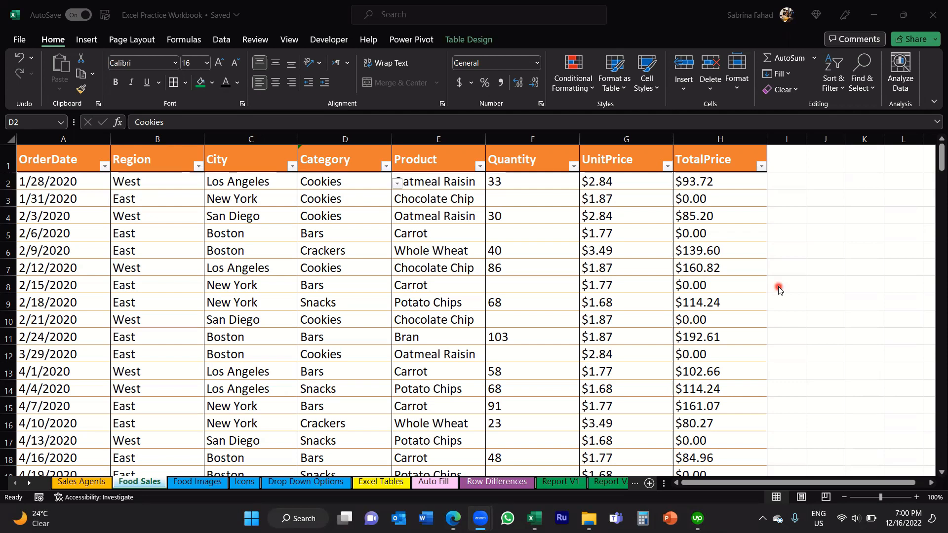
Step: Examine the City and Category headers and the individual entries in the Category column
left_click(260, 162)
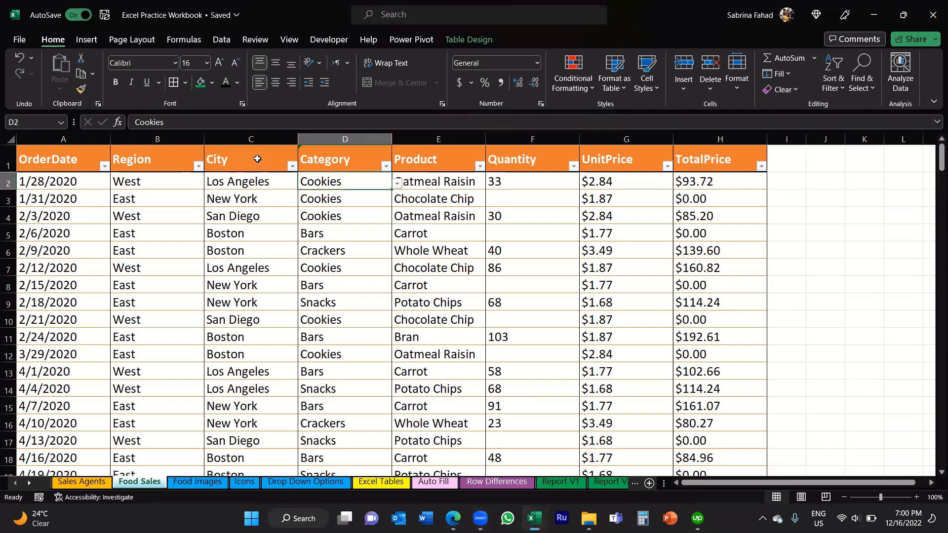
left_click(378, 147)
left_click(374, 163)
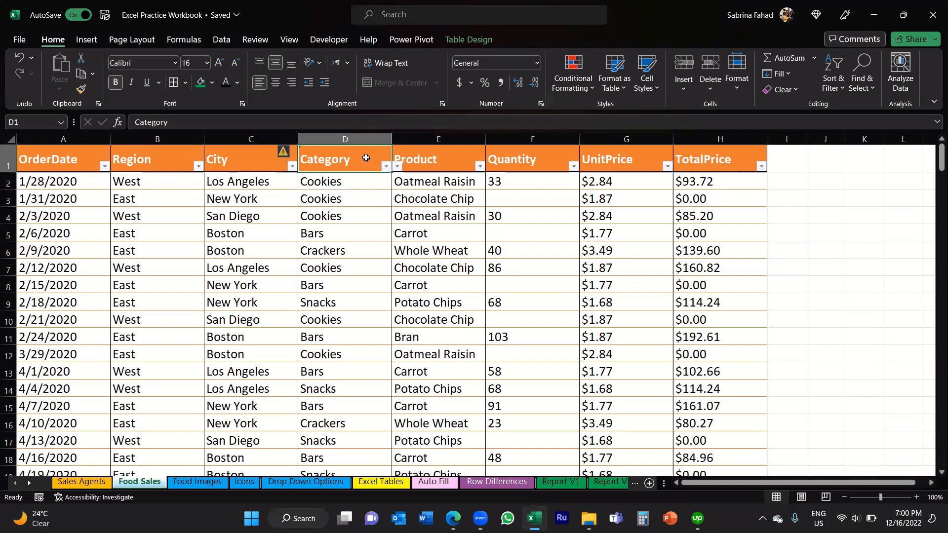
left_click(375, 184)
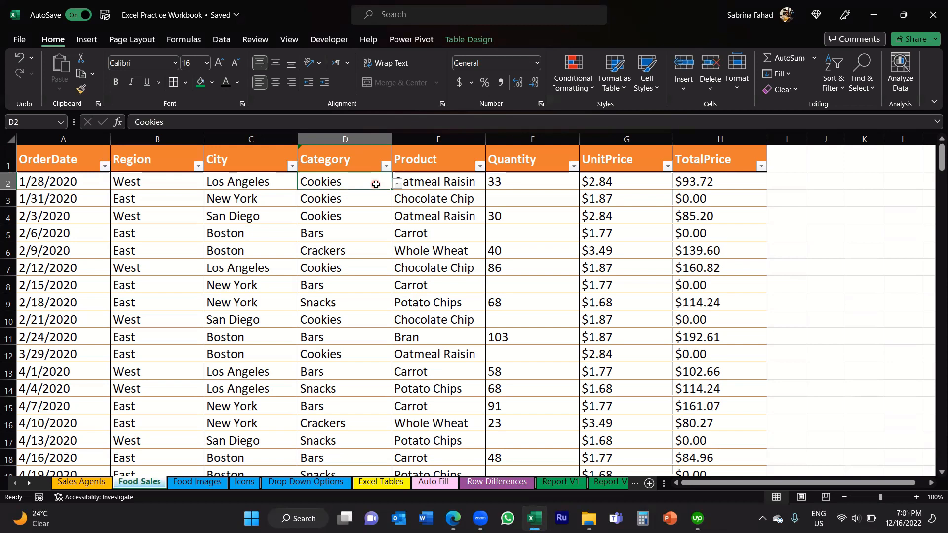
left_click(373, 251)
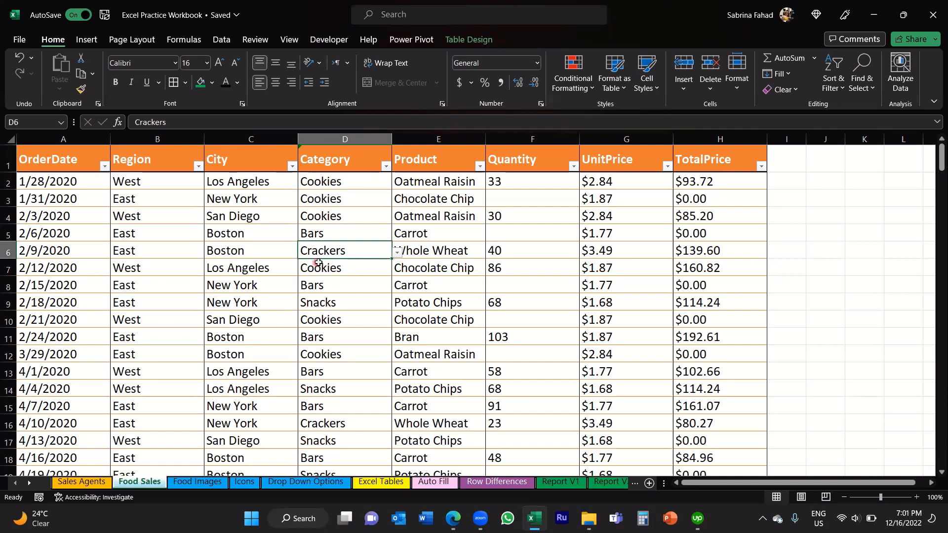
left_click(359, 268)
left_click(358, 290)
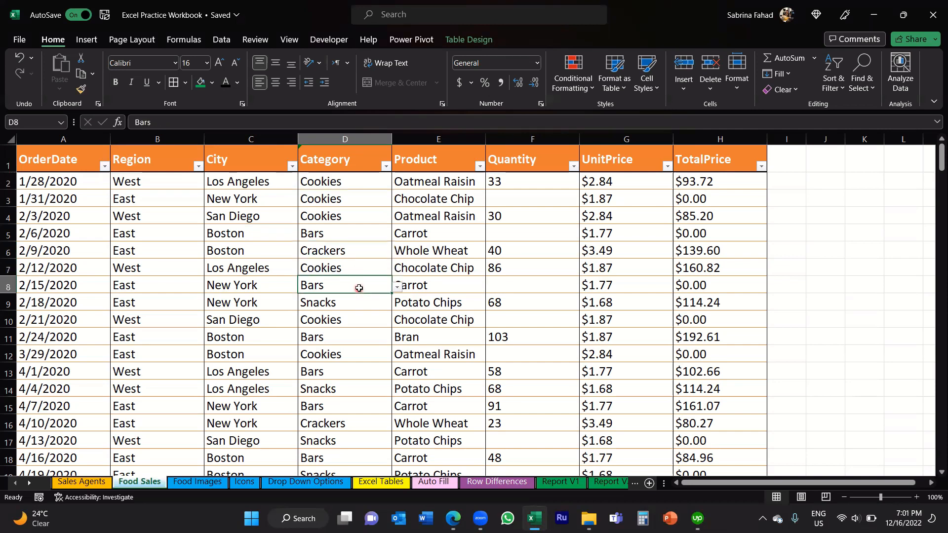
left_click(360, 232)
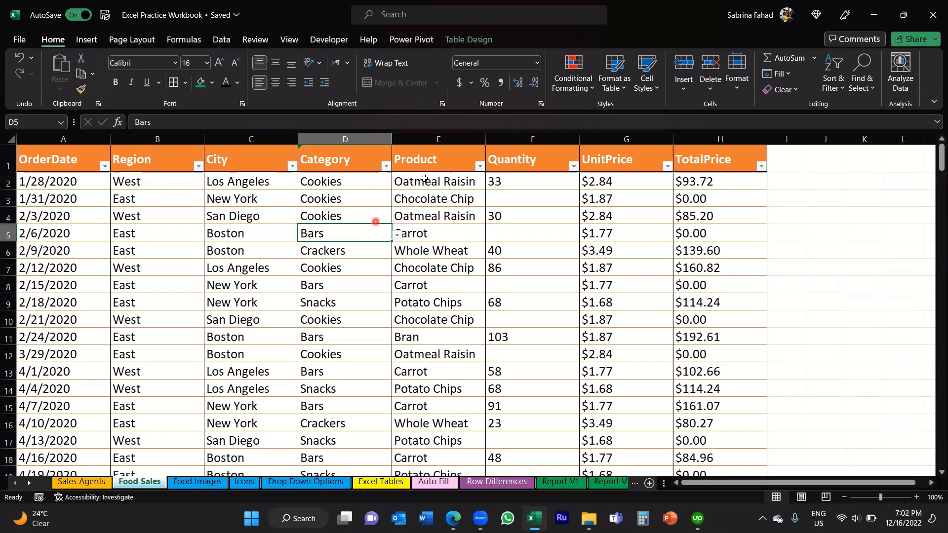
left_click(370, 183)
left_click(370, 202)
left_click(371, 222)
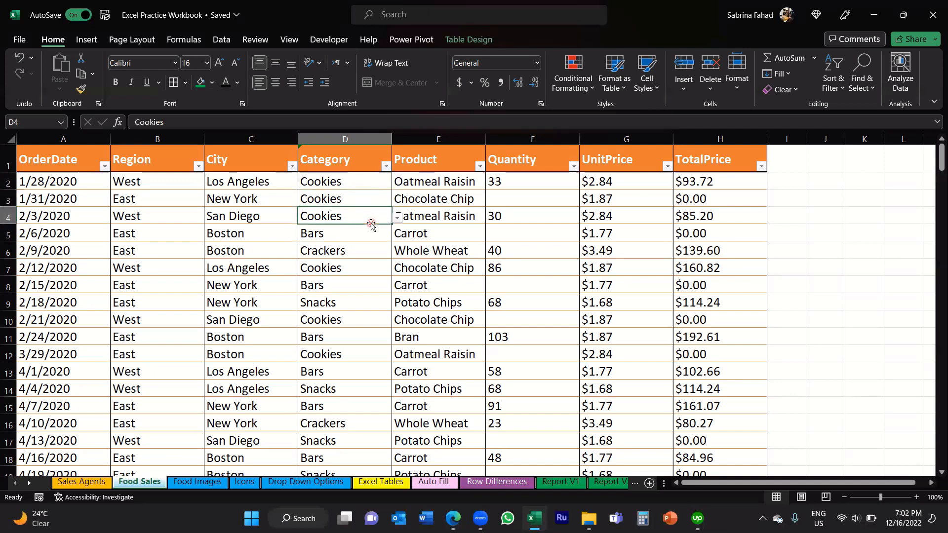
Step: View the category options in cell D2's drop-down list and close it without changing the entry
left_click(370, 182)
left_click(371, 184)
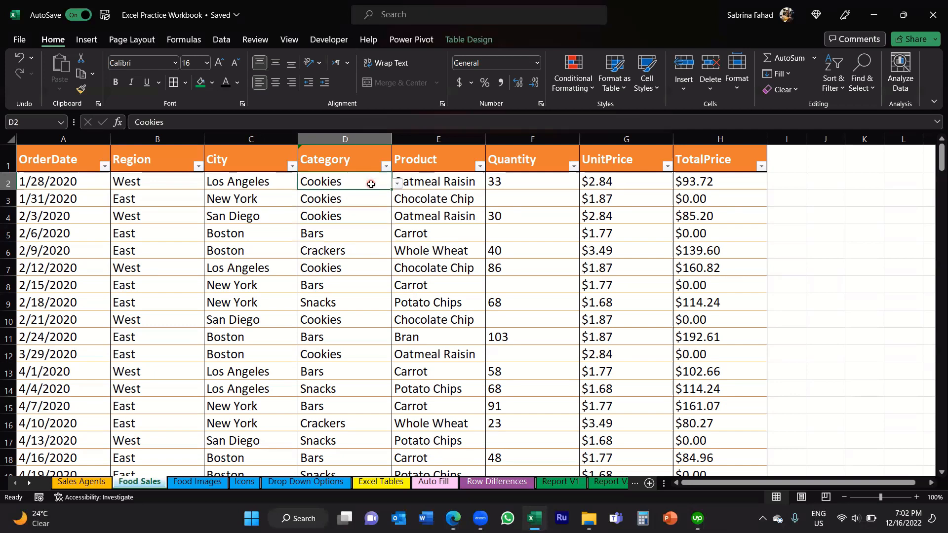
left_click(398, 186)
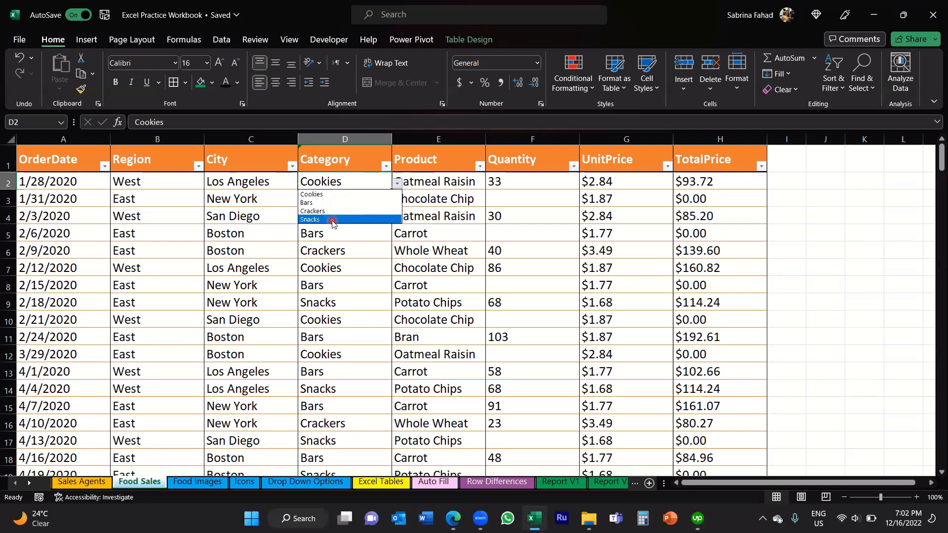
left_click(360, 181)
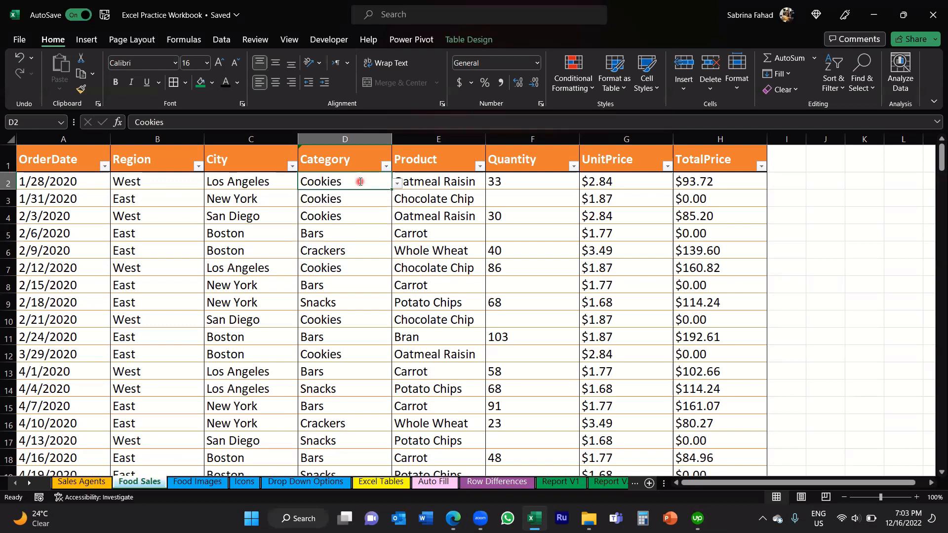
Step: Try to enter the misspelled category "Cookes" in cell D2, and dismiss the alert
type("cOO")
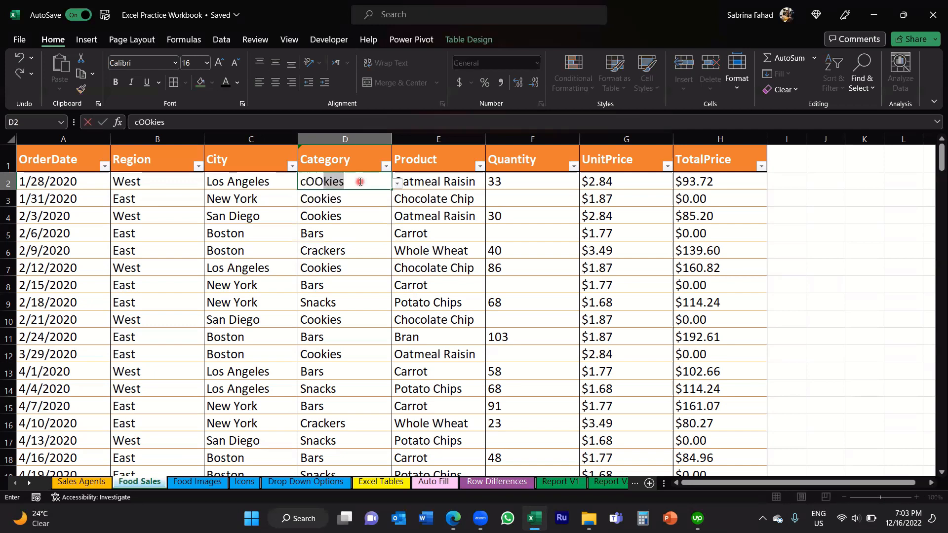
type("KES")
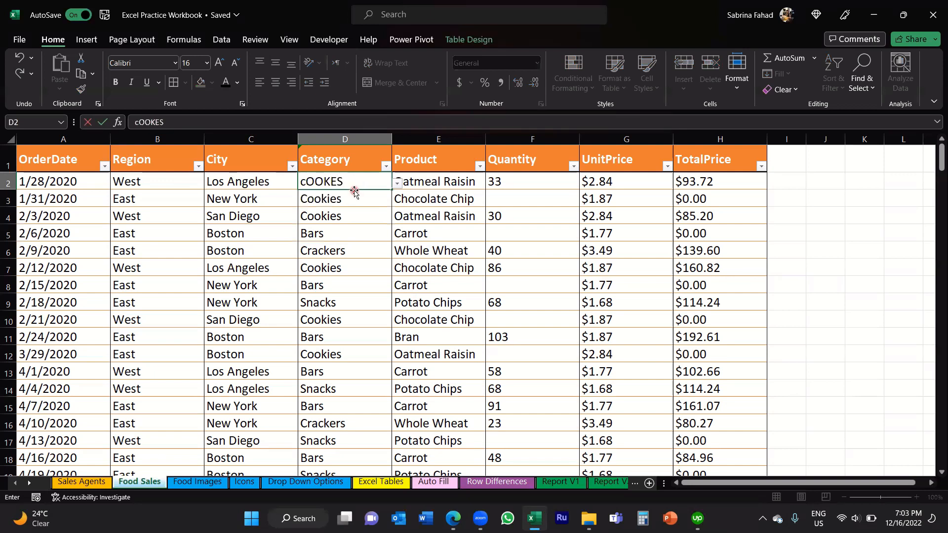
left_click(374, 216)
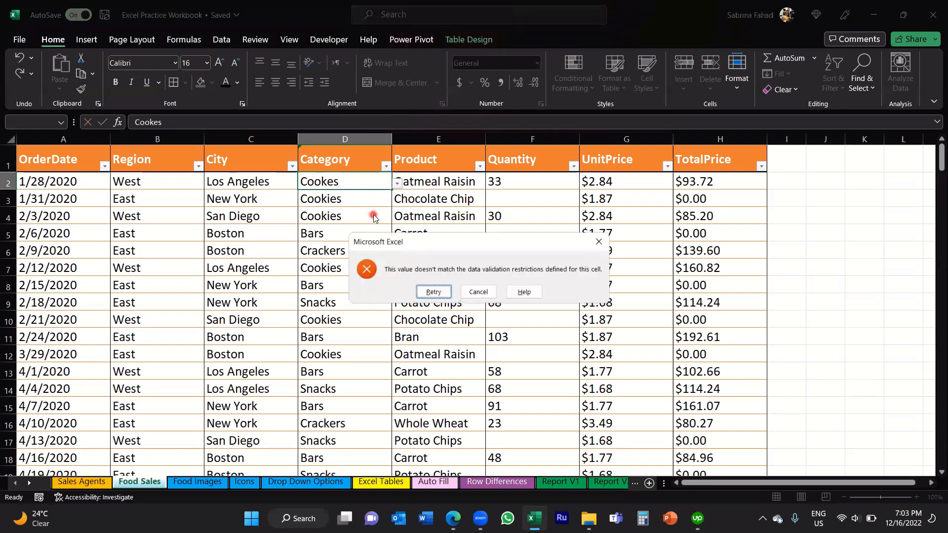
left_click_drag(416, 252, 316, 237)
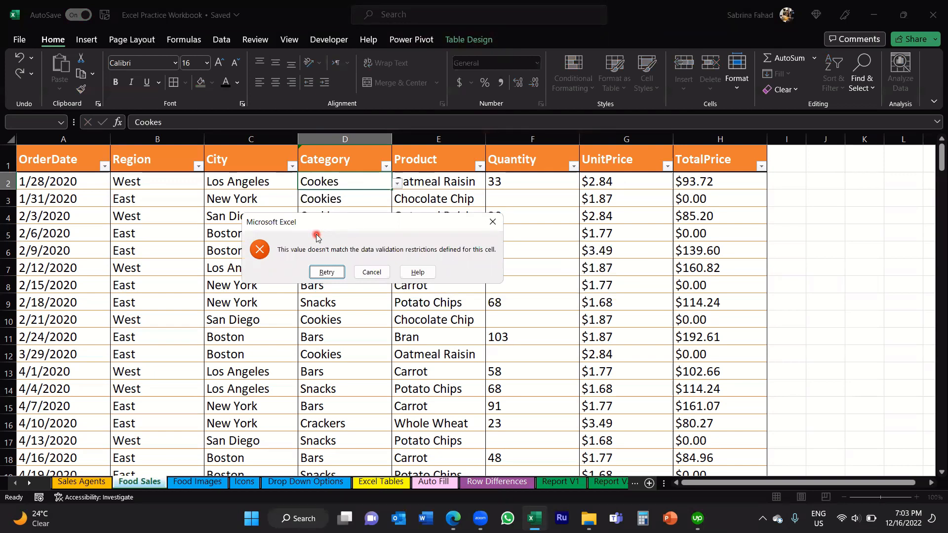
left_click(494, 229)
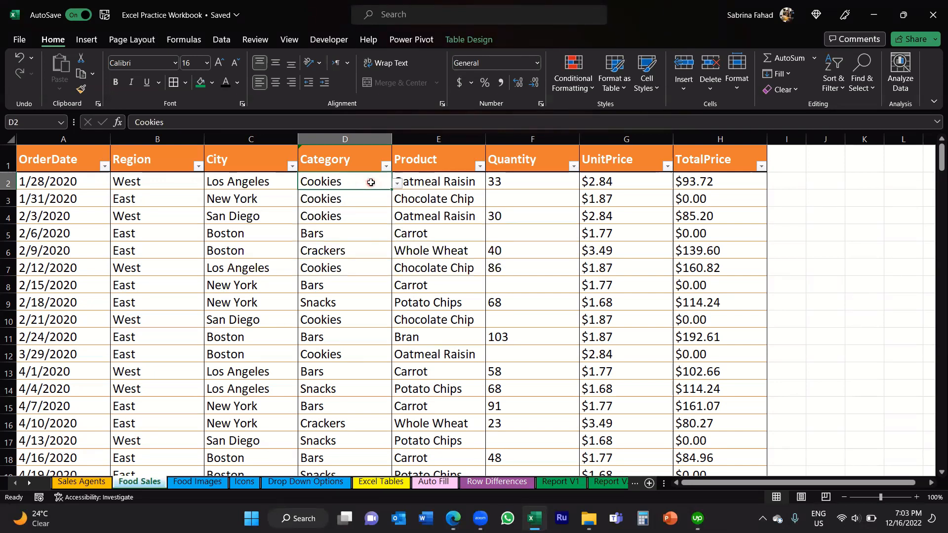
Step: Clear all data validation settings from the Category cells D2:D10
left_click_drag(370, 182, 367, 320)
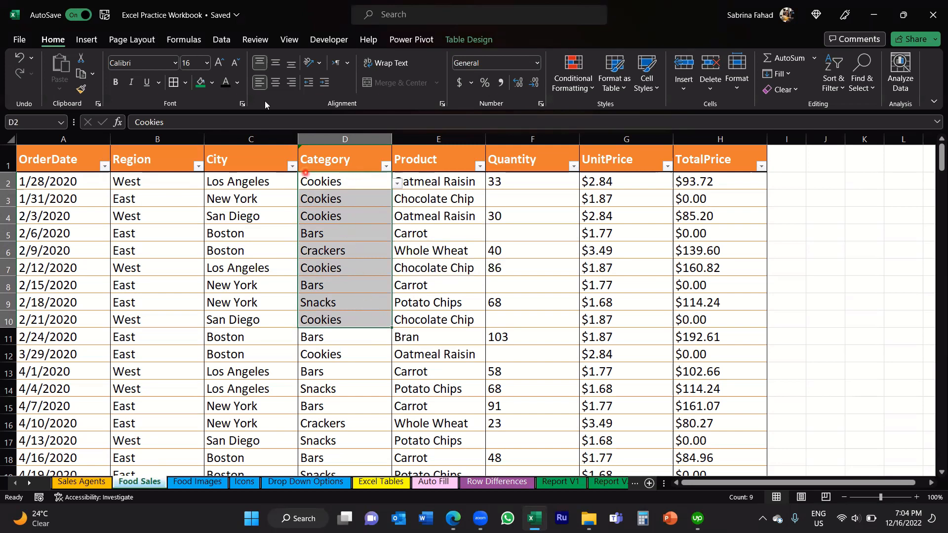
left_click(222, 42)
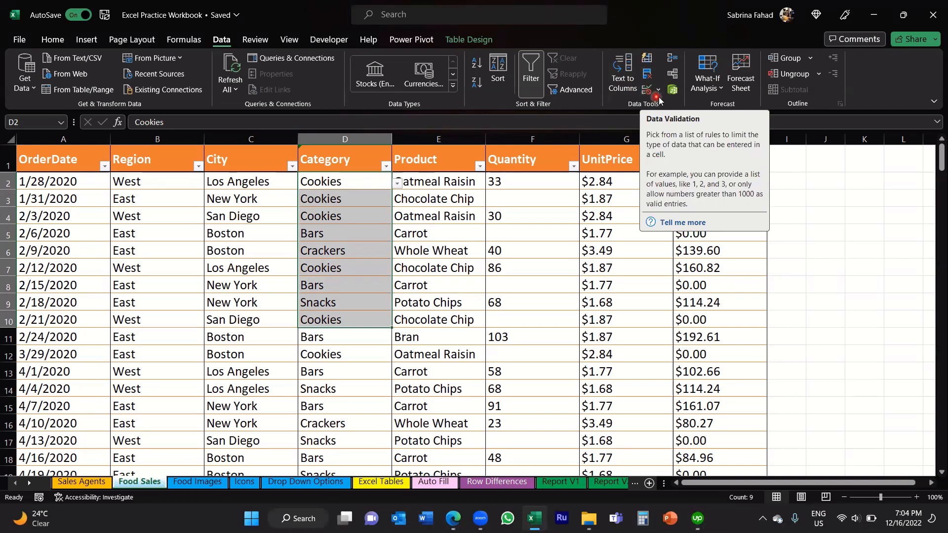
left_click(660, 93)
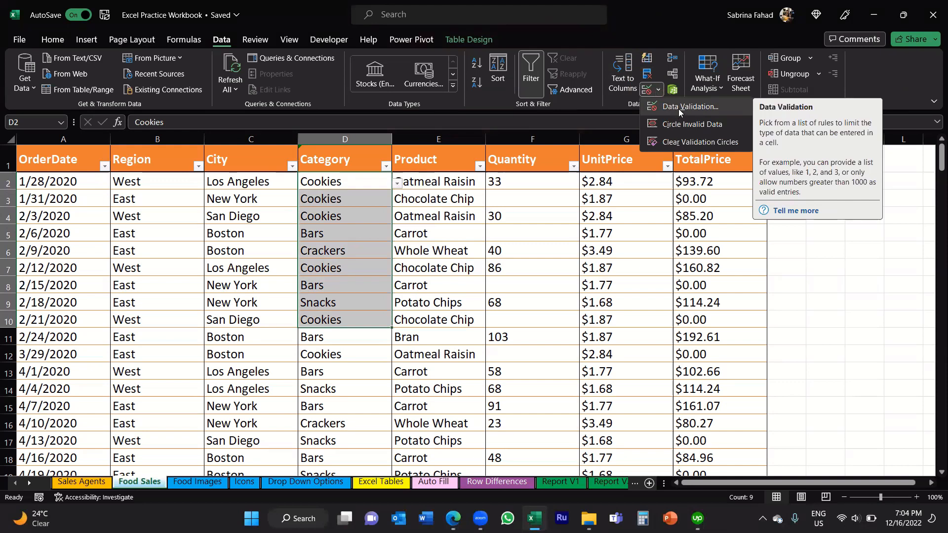
left_click(678, 108)
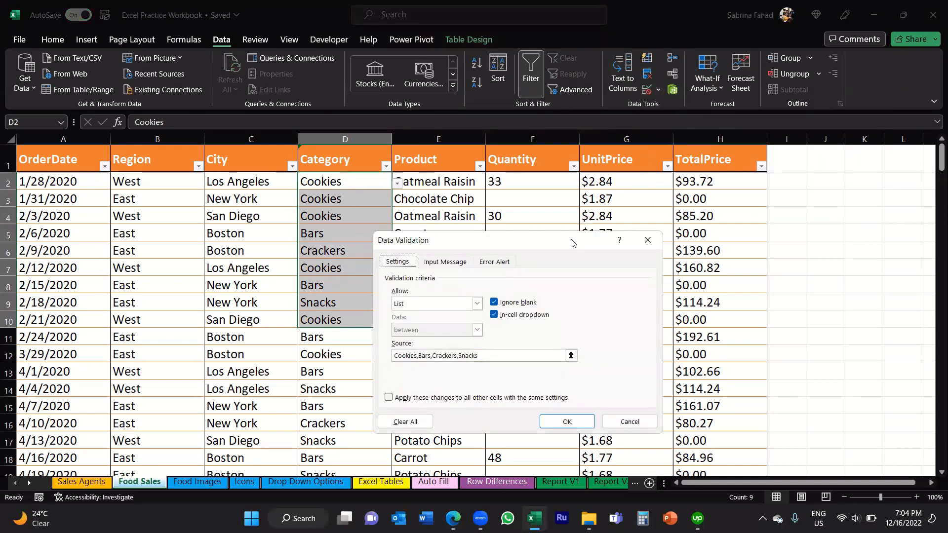
left_click_drag(571, 242, 607, 196)
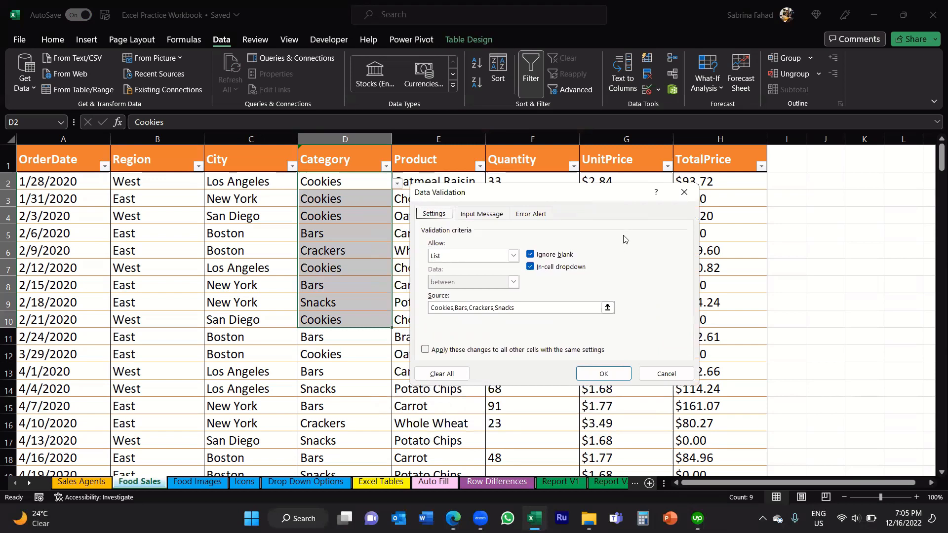
left_click(443, 376)
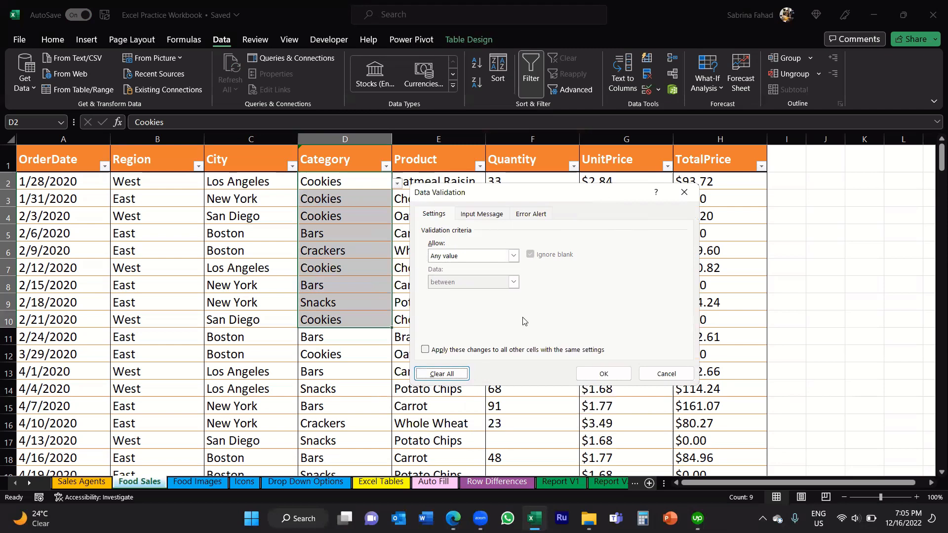
left_click(604, 374)
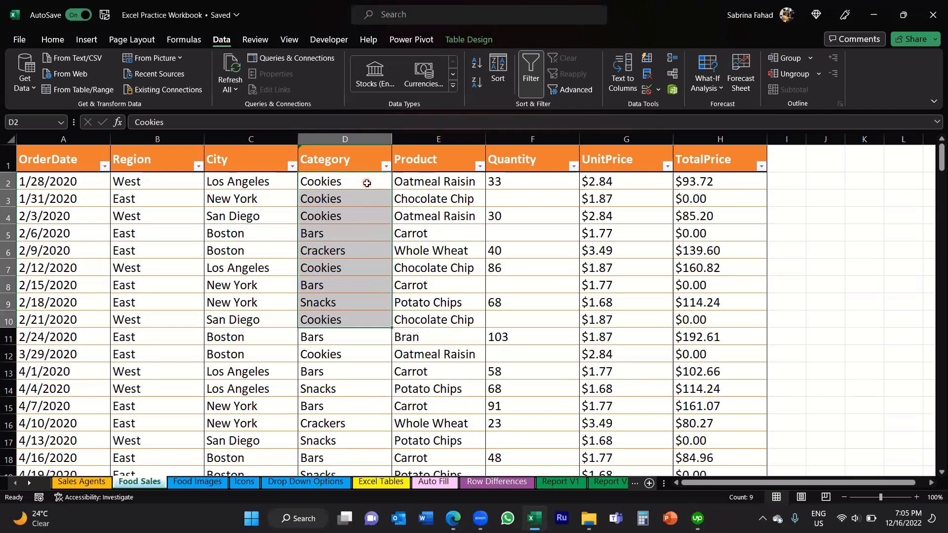
Step: Check Category cells D2 through D6 for drop-down arrows
left_click(367, 184)
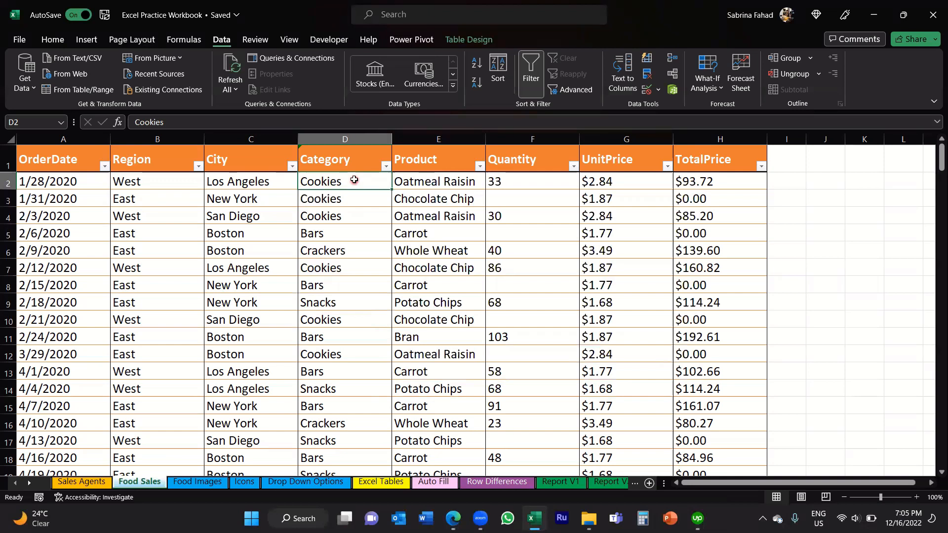
left_click(350, 201)
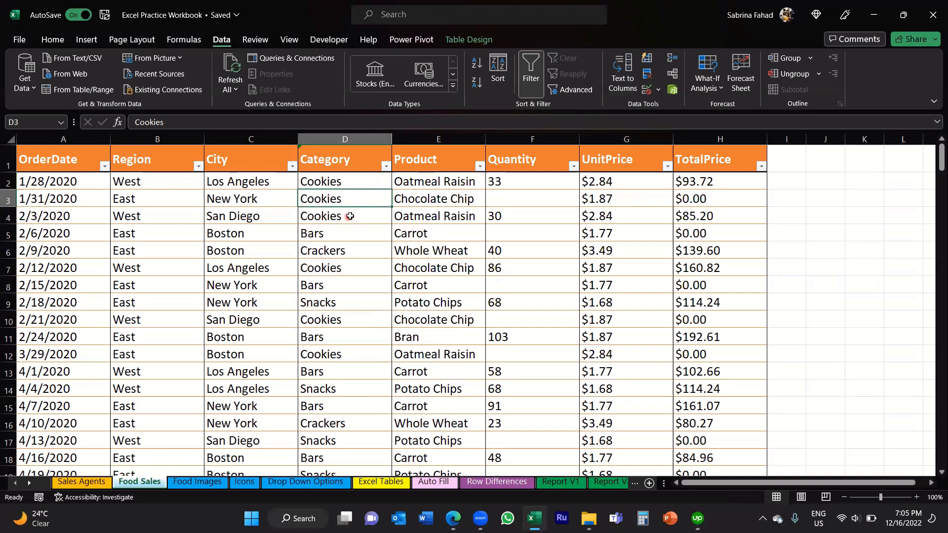
left_click(350, 216)
left_click(351, 233)
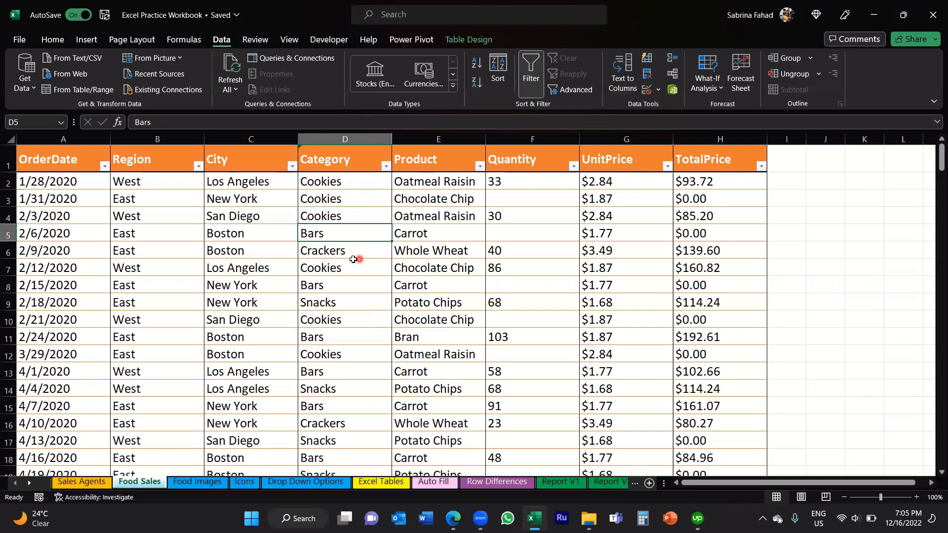
left_click(351, 251)
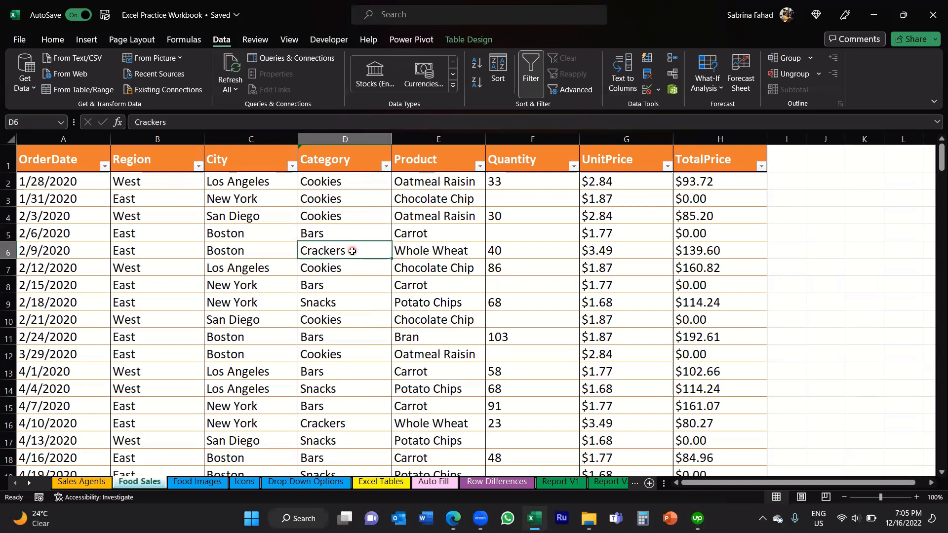
left_click(353, 183)
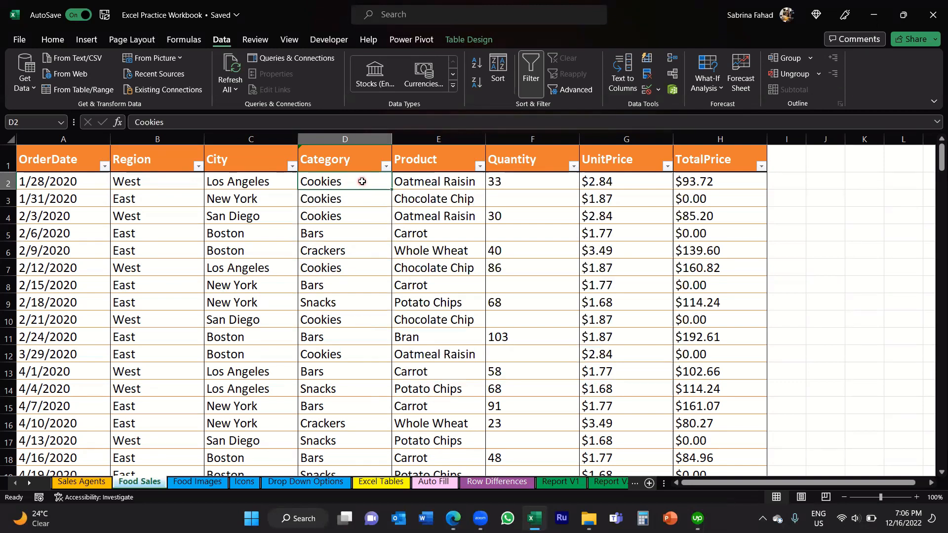
Step: Set the data validation criteria for Category cells D2:D10 to allow a List
left_click_drag(362, 181, 352, 322)
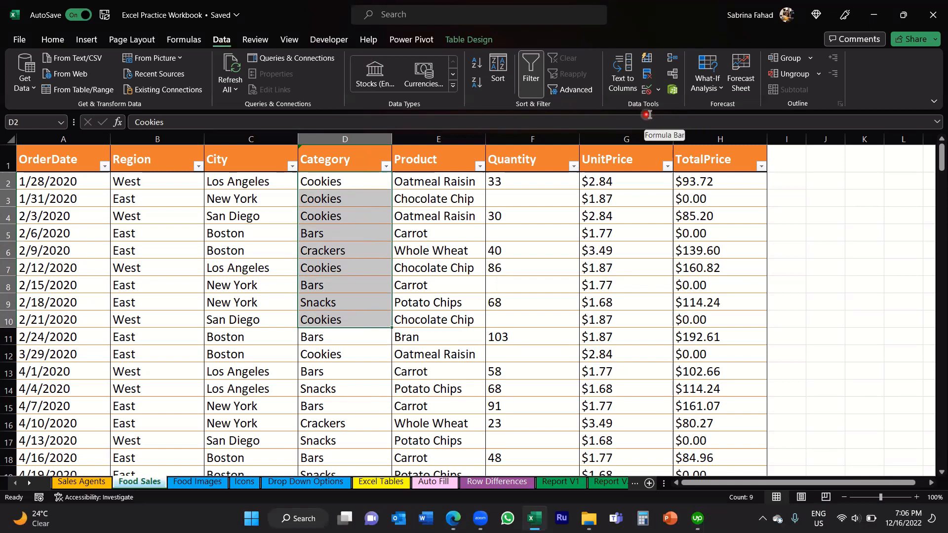
left_click(660, 90)
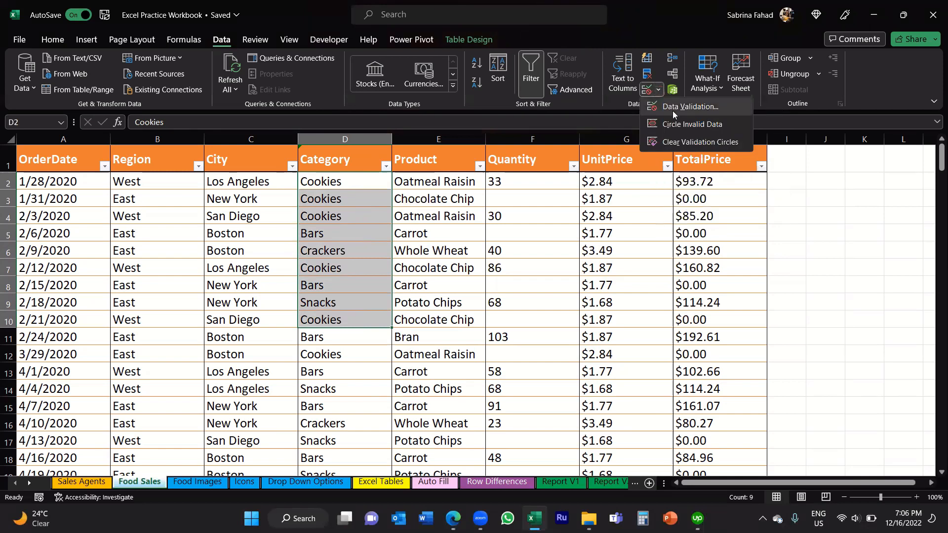
left_click(672, 111)
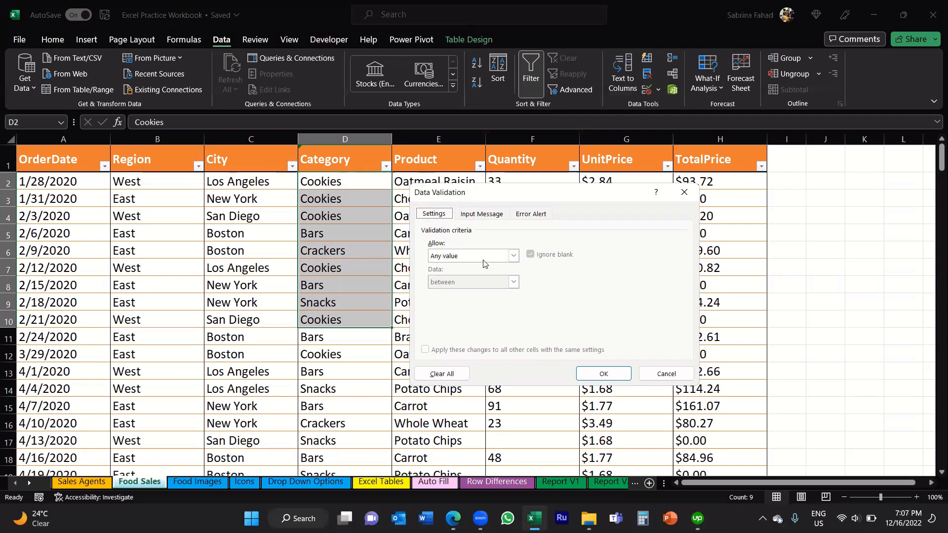
left_click(513, 256)
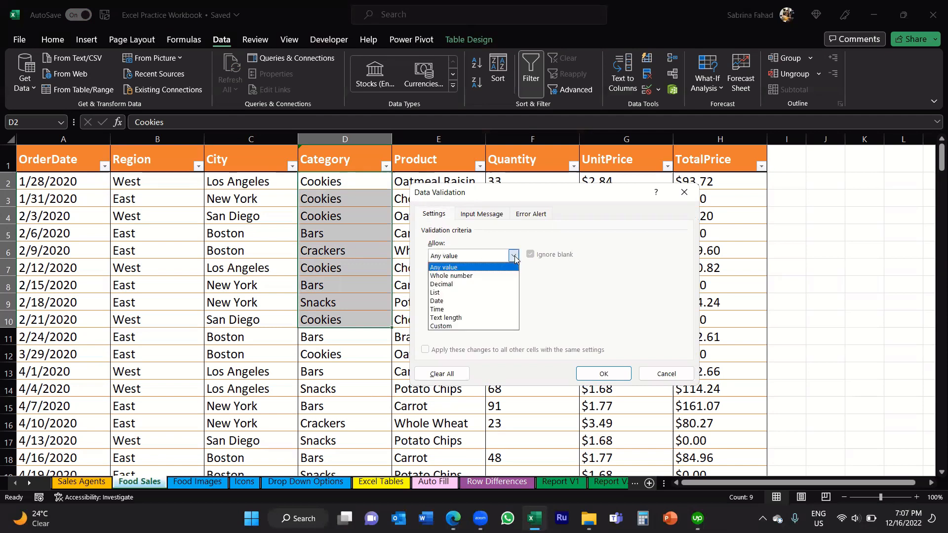
left_click(448, 293)
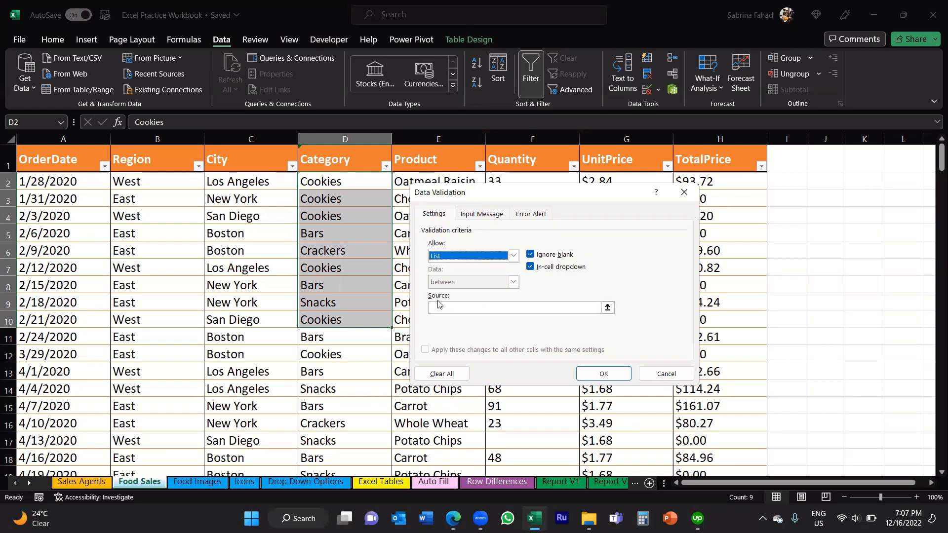
Step: Enter Cookies,Bars,Crackers,Snacks as the list source, apply the validation, and select cell D2
left_click(551, 307)
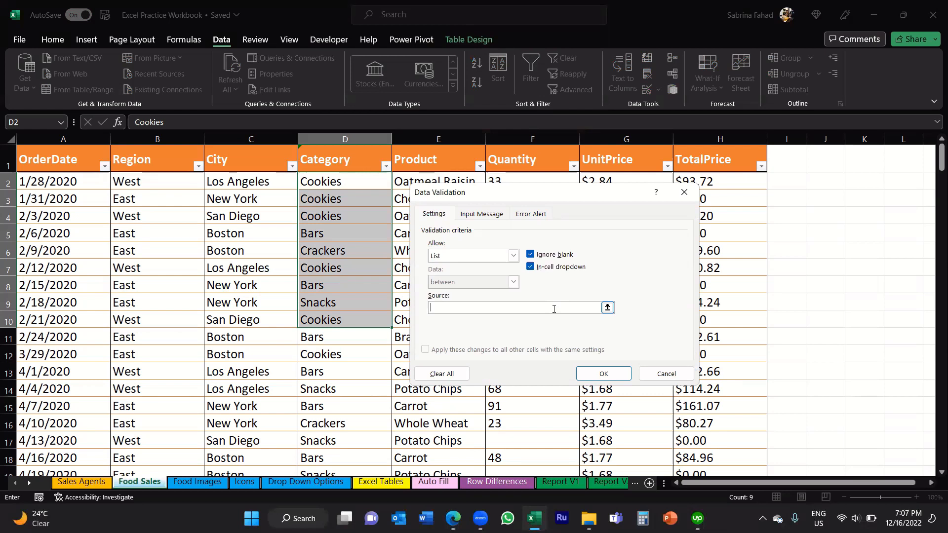
type("Cookies,Bars,Crackers,SSnacks")
left_click(610, 378)
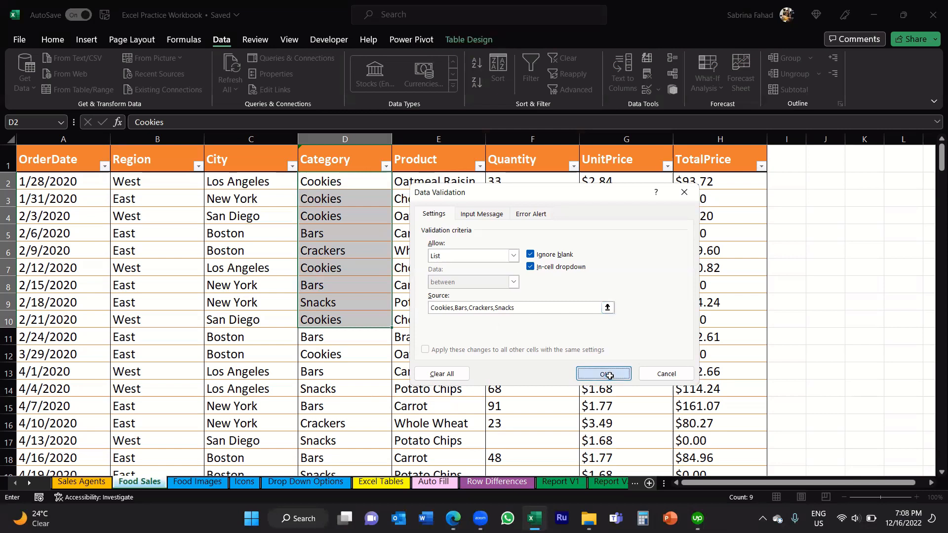
left_click(357, 183)
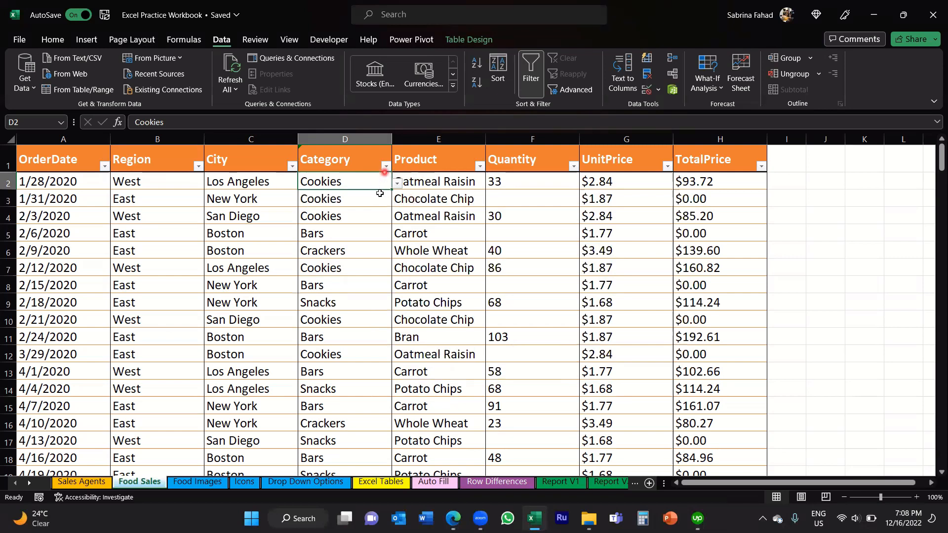
Step: Choose Cookies from the drop-down list in D2 and check Category cells D3 through D5 for drop-down arrows
left_click(398, 184)
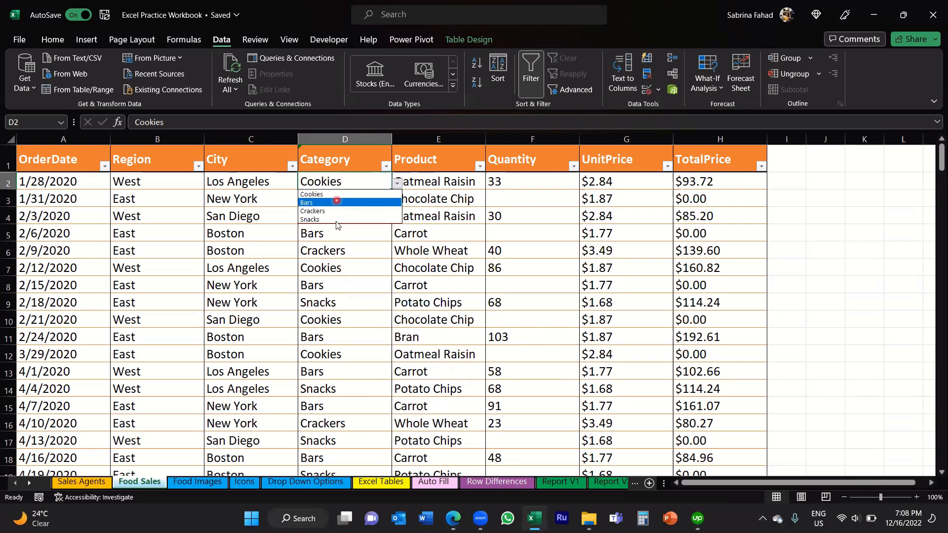
left_click(338, 195)
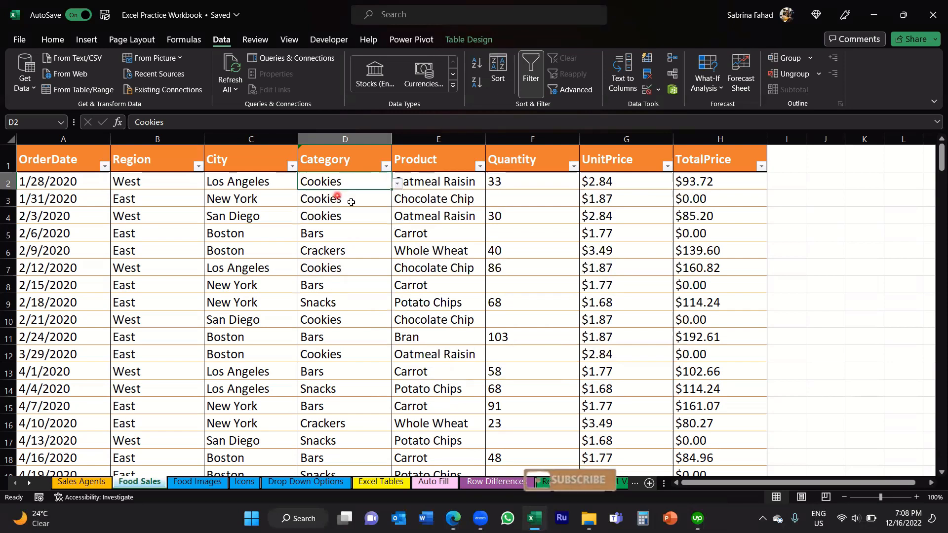
left_click(348, 200)
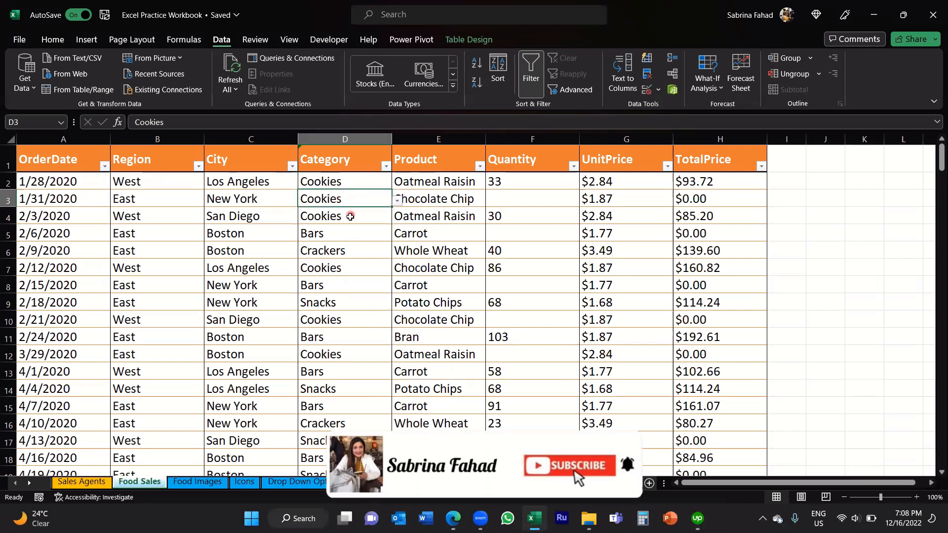
left_click(349, 216)
left_click(350, 235)
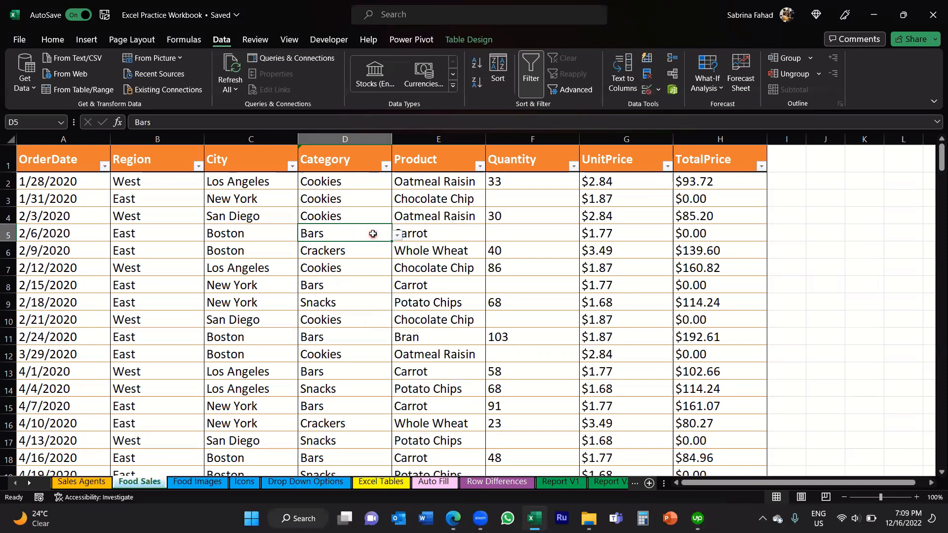
Step: Review the food categories in cells A2:A6 of the Drop Down Options sheet
left_click(300, 484)
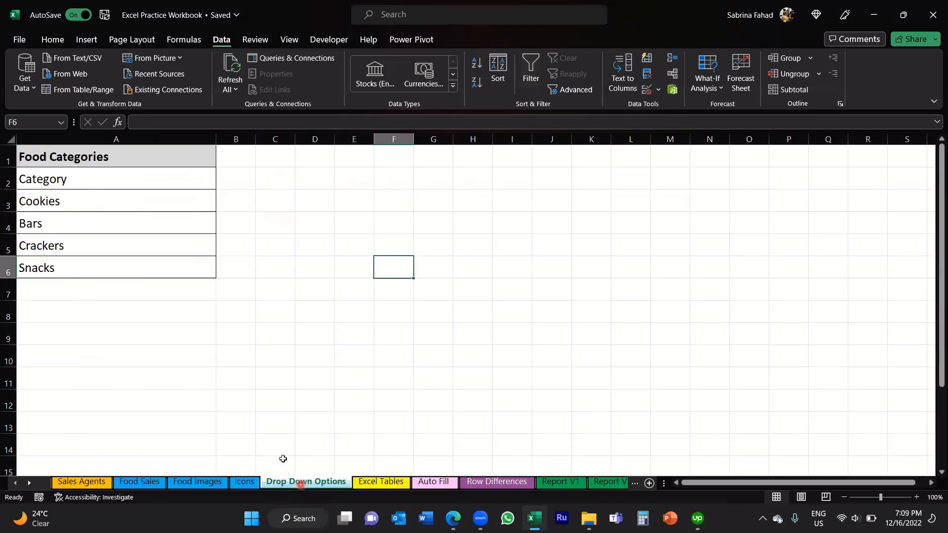
left_click_drag(89, 181, 87, 269)
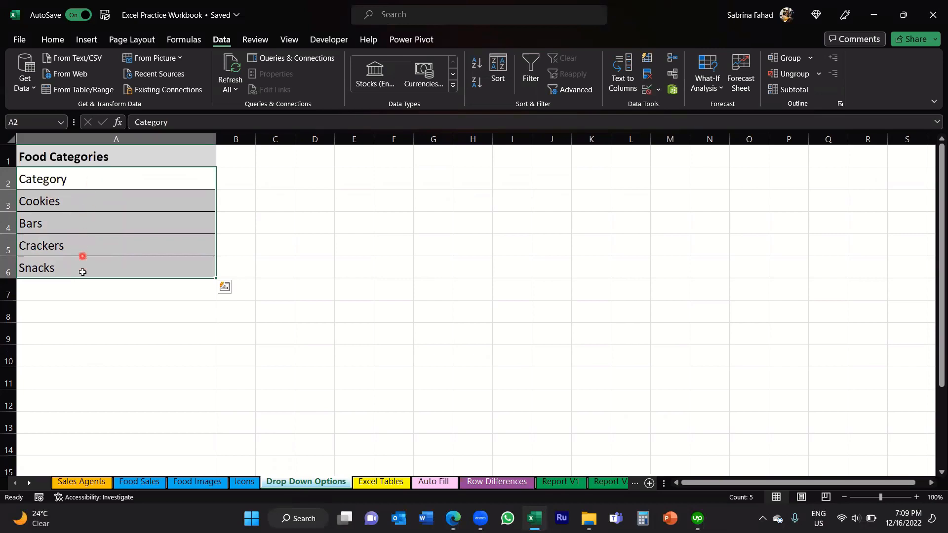
left_click(94, 181)
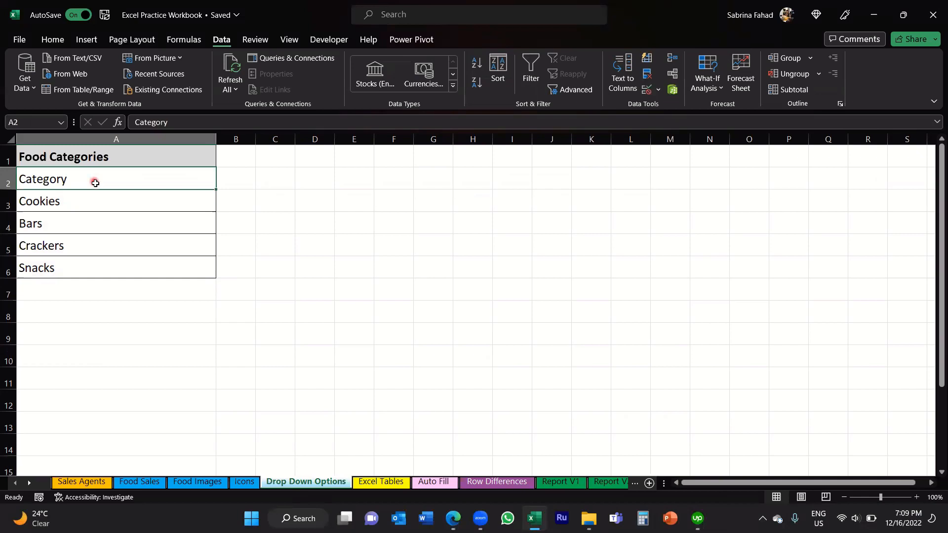
Step: Clear the typed list source from the data validation of Category cells D2:D10 on the Food Sales sheet
left_click(148, 482)
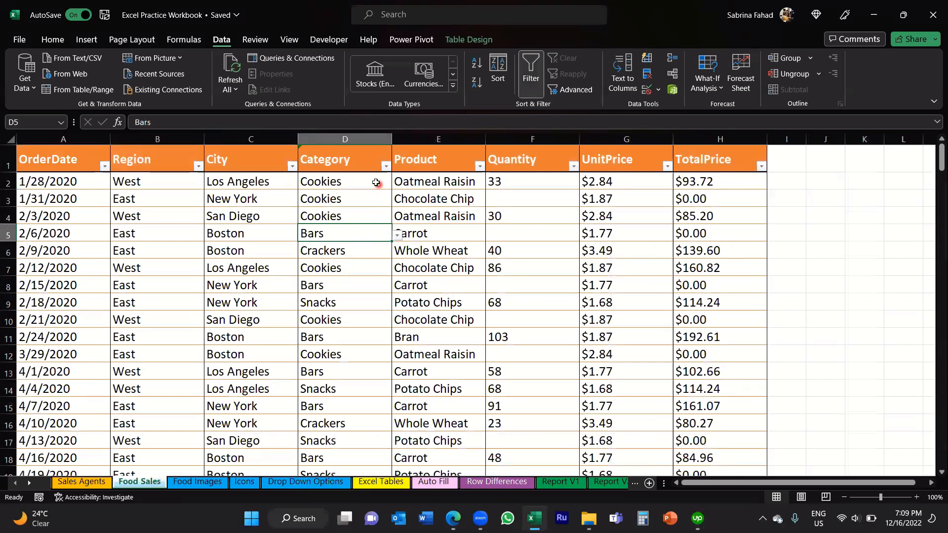
left_click_drag(375, 181, 373, 322)
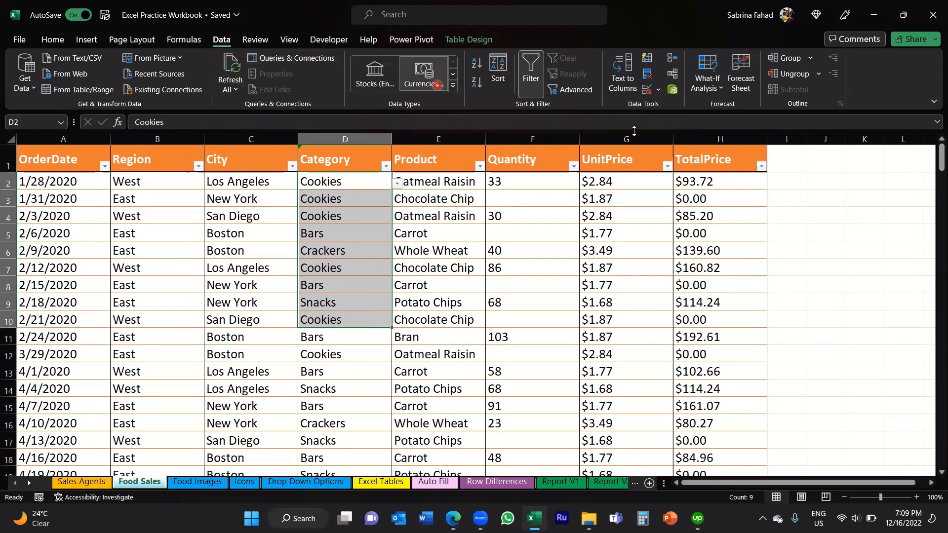
left_click(647, 93)
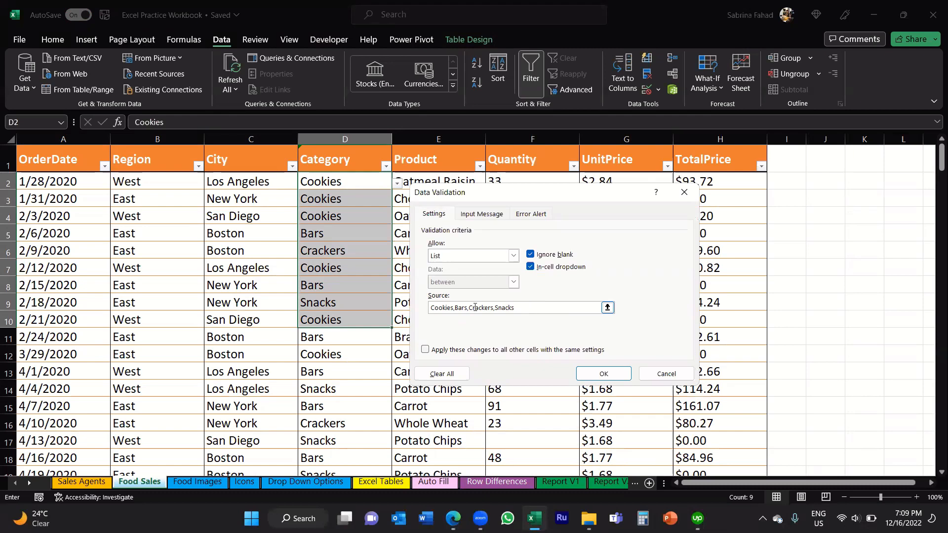
left_click_drag(523, 308, 428, 308)
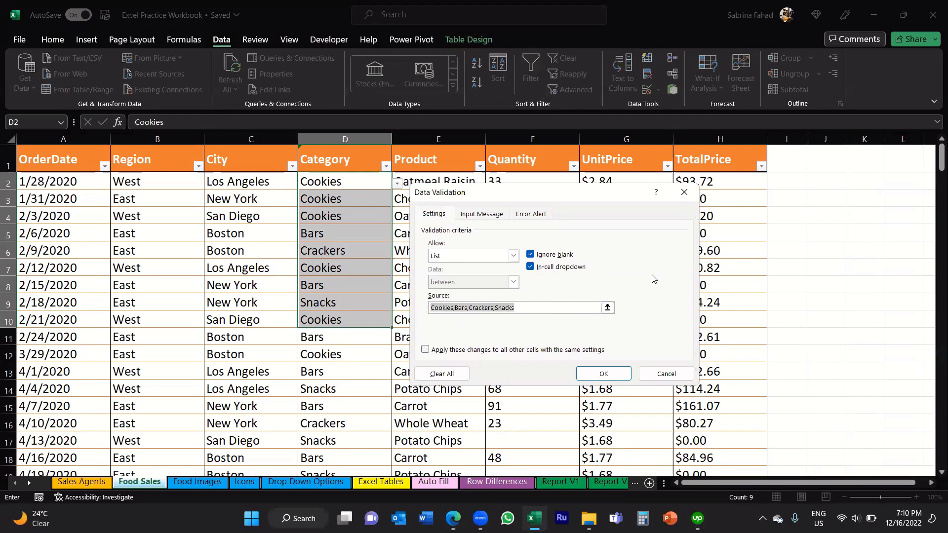
key("BackSpace")
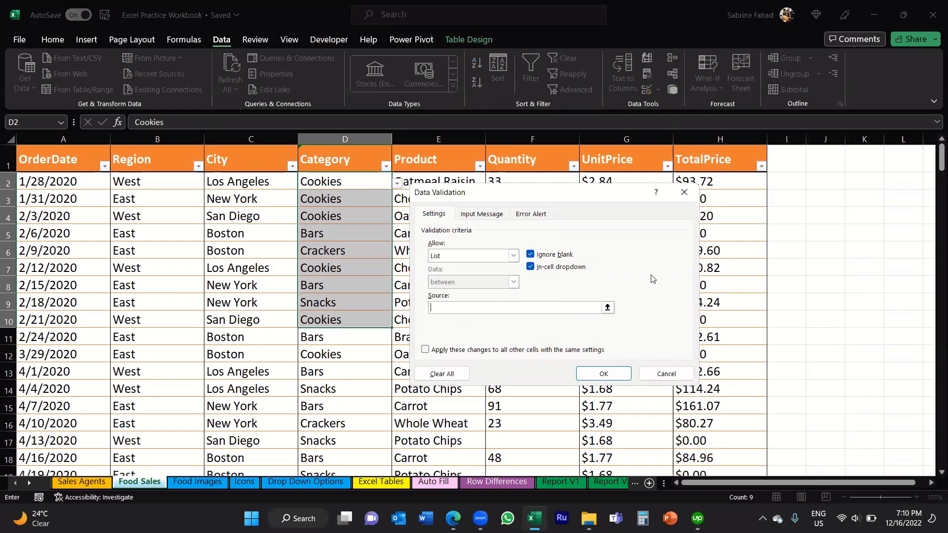
Step: Set the validation's list source to ='Drop Down Options'!$A$2:$A$11 and apply it to the Category cells
left_click(607, 308)
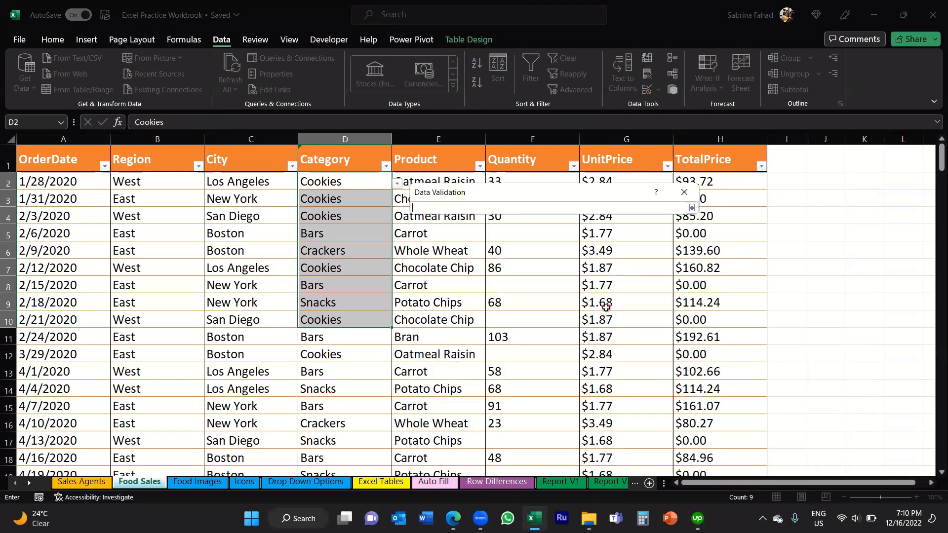
left_click(320, 486)
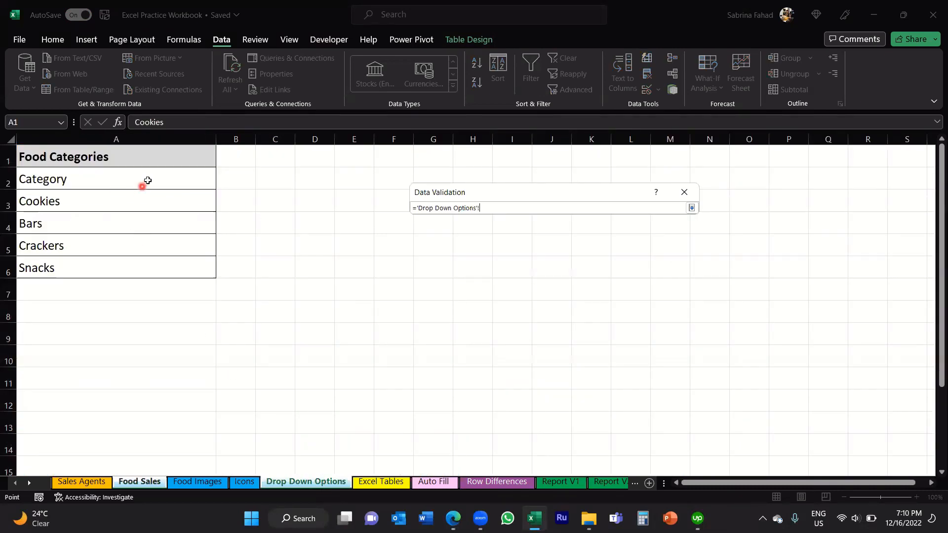
left_click_drag(147, 180, 142, 271)
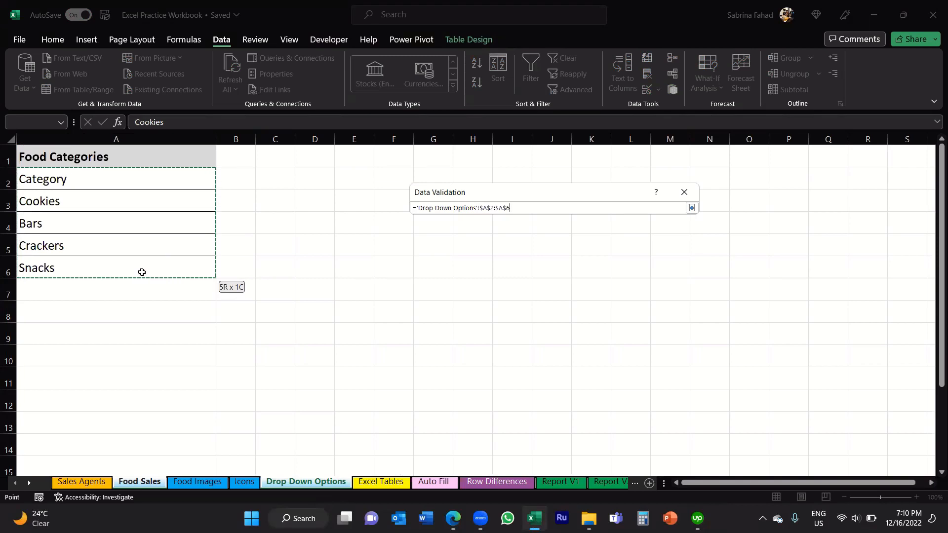
left_click_drag(142, 272, 141, 381)
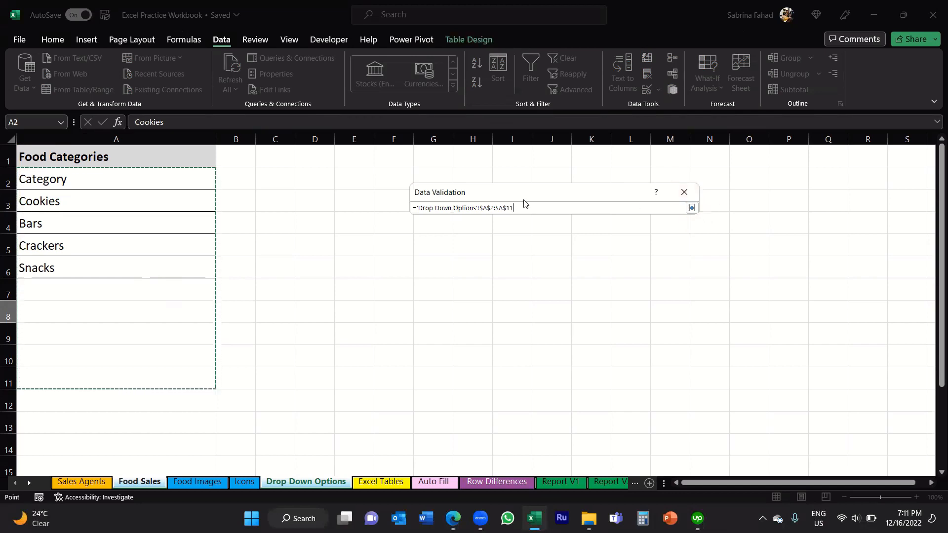
left_click(691, 208)
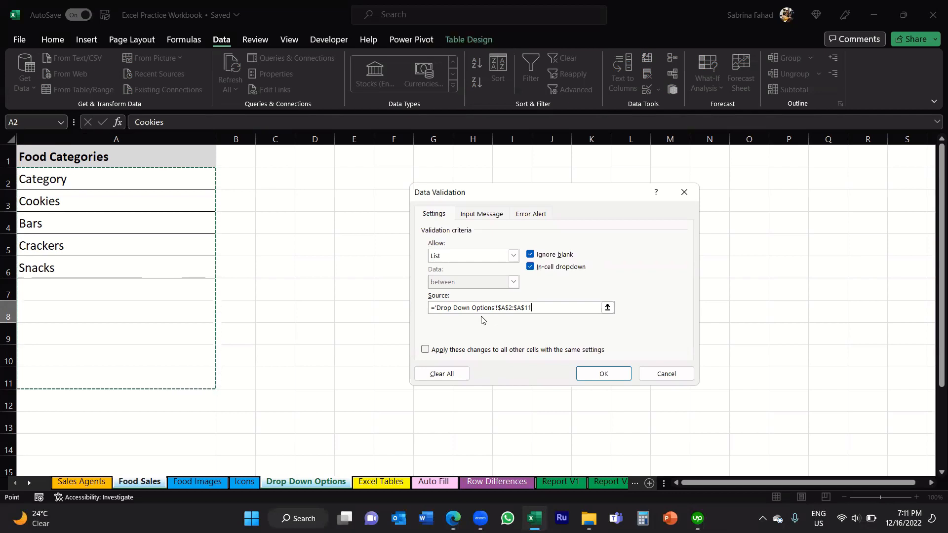
left_click(621, 376)
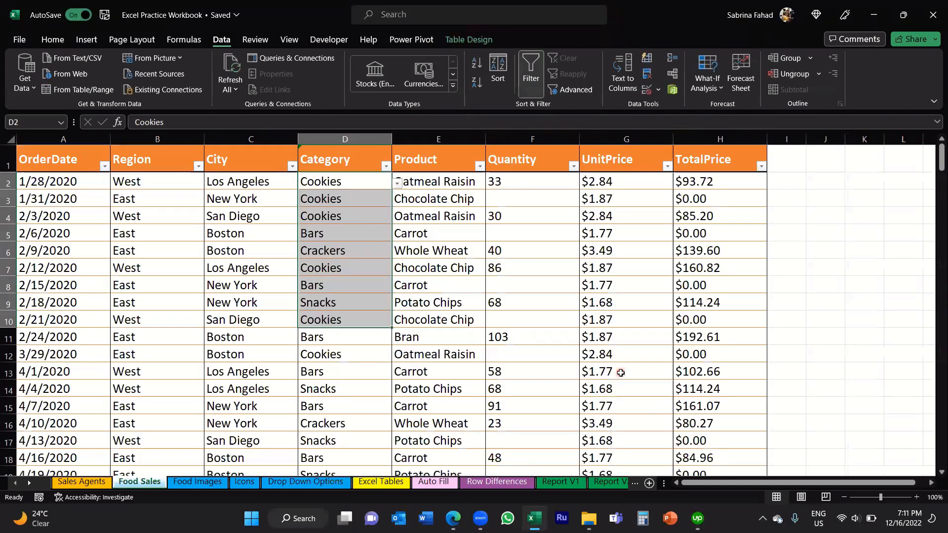
Step: View the options in cell D2's drop-down list and close it without choosing one
left_click(369, 183)
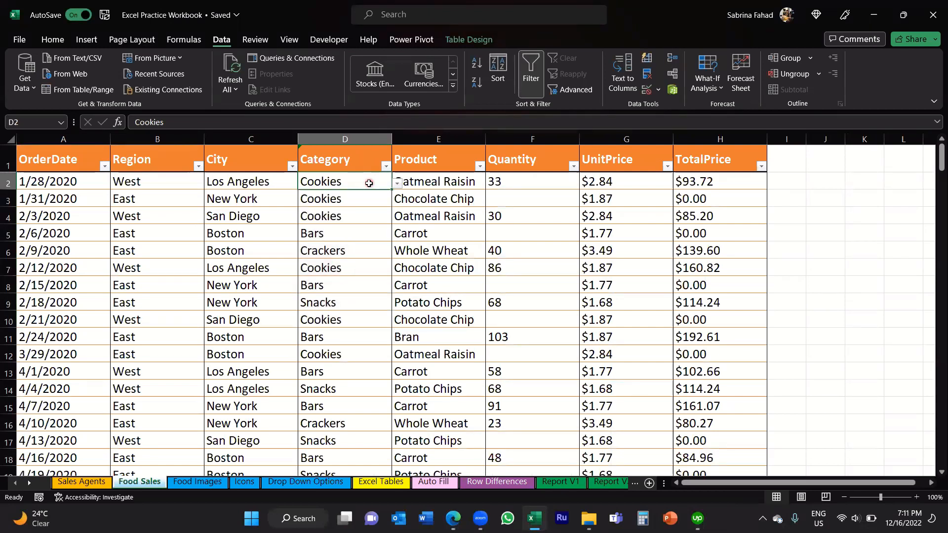
left_click(397, 186)
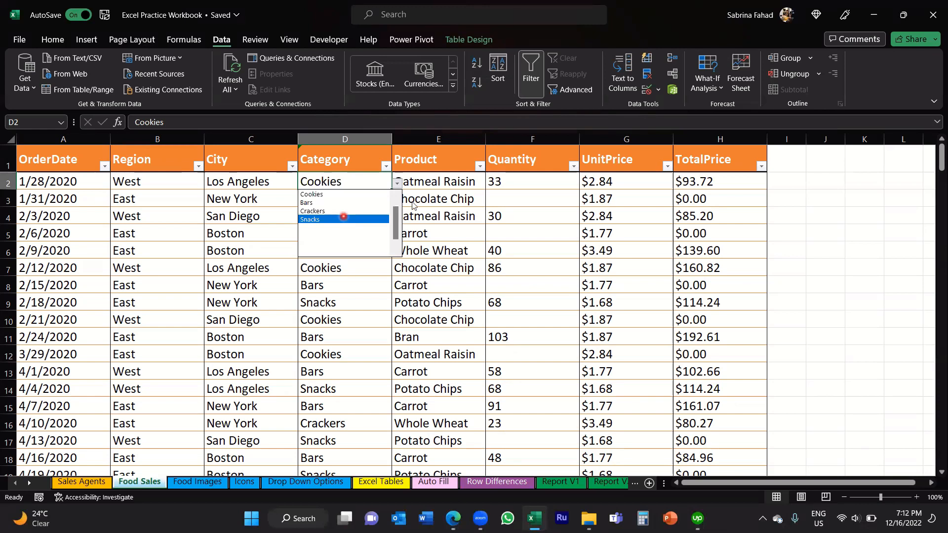
left_click(468, 181)
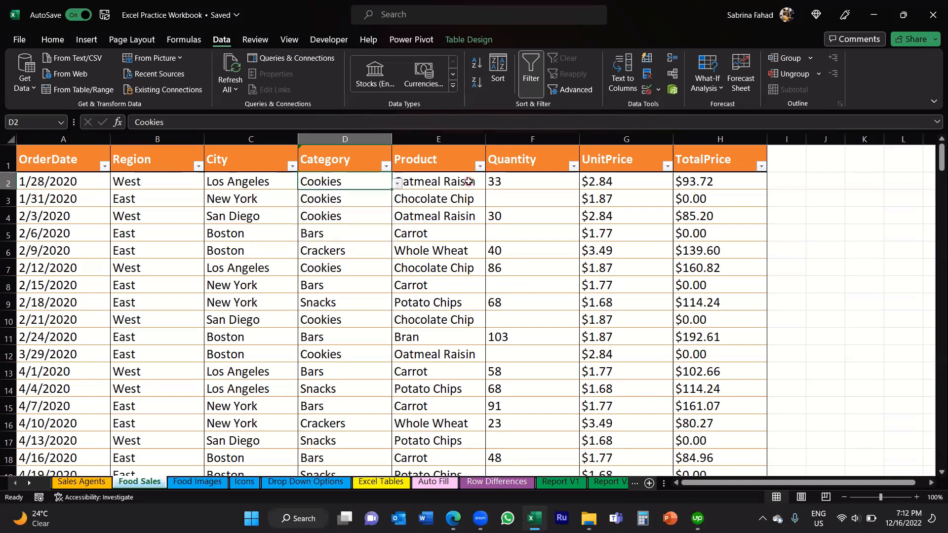
Step: On the Drop Down Options sheet, enter Nuts in cell A7 and replace the text in A2 with Fruits
left_click(303, 483)
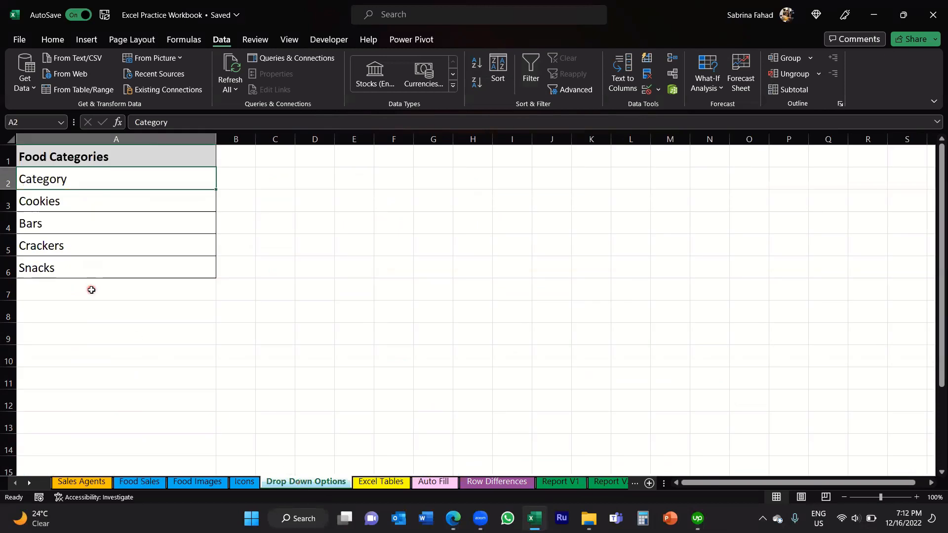
left_click(128, 290)
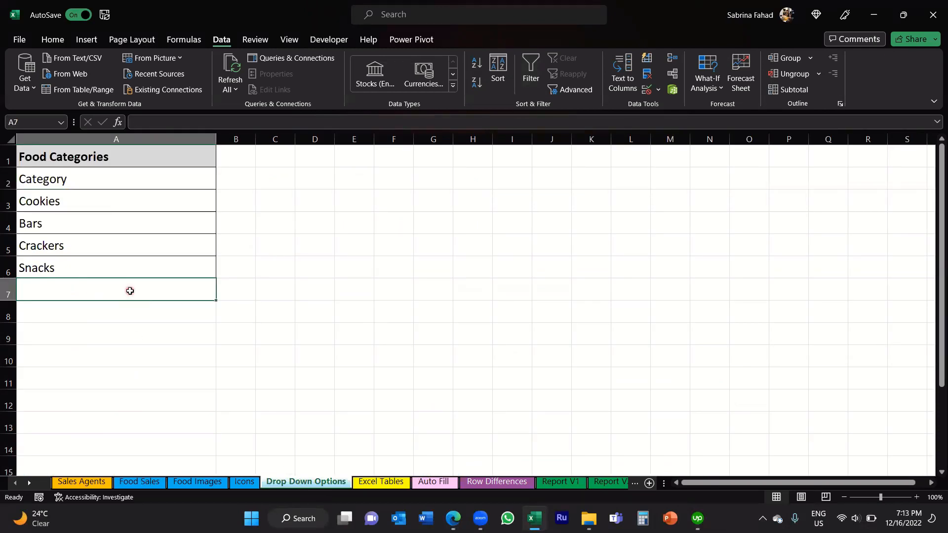
type("Nuts")
left_click(130, 291)
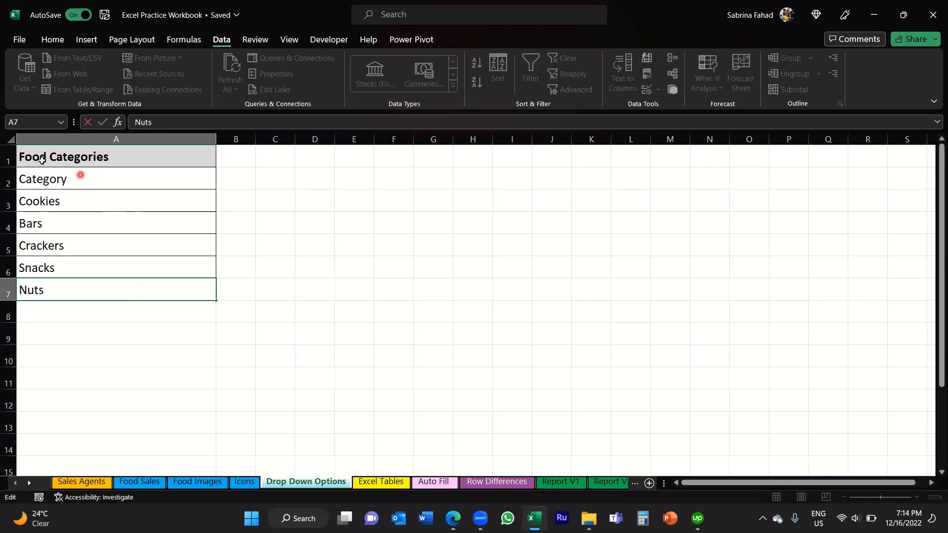
left_click(89, 181)
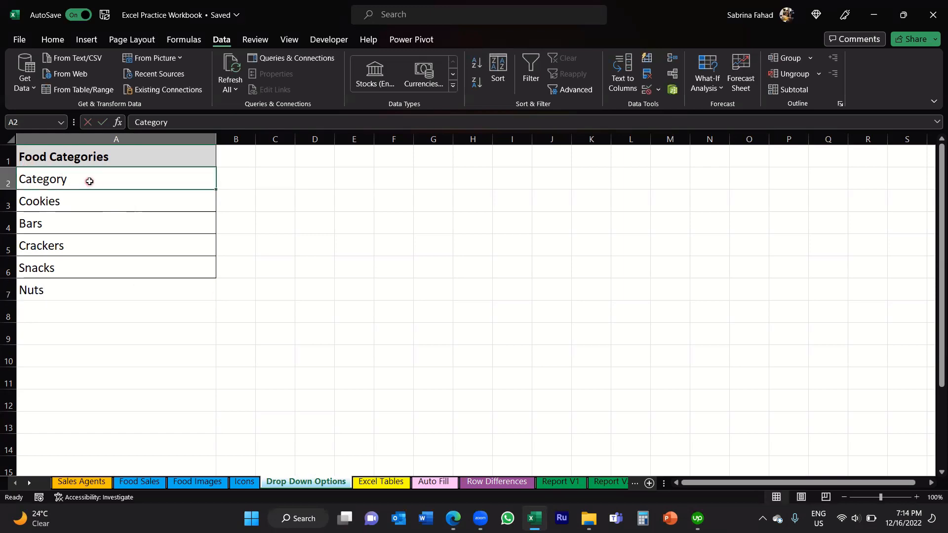
type("Fruits")
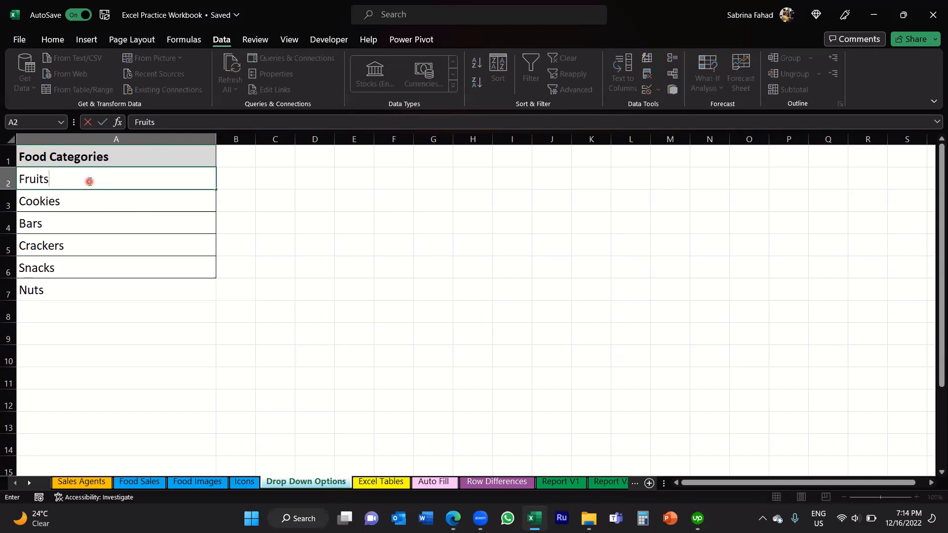
key("Return")
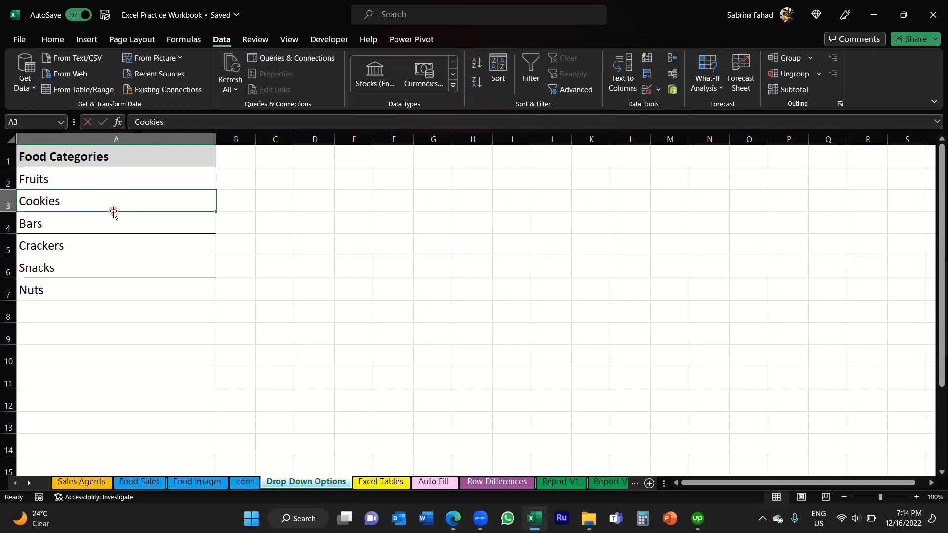
Step: Apply all borders to the Food Categories range A1:A11
left_click_drag(154, 157, 136, 372)
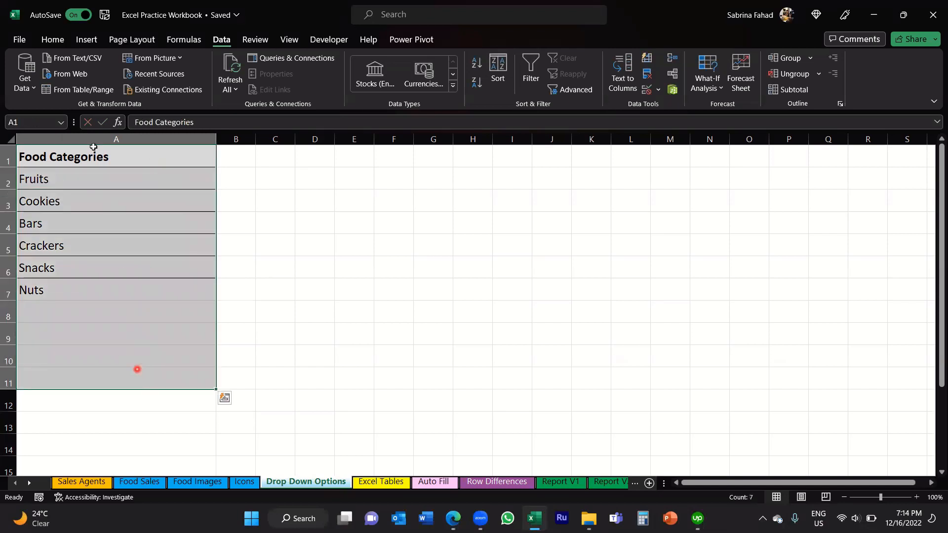
left_click(53, 39)
left_click(173, 82)
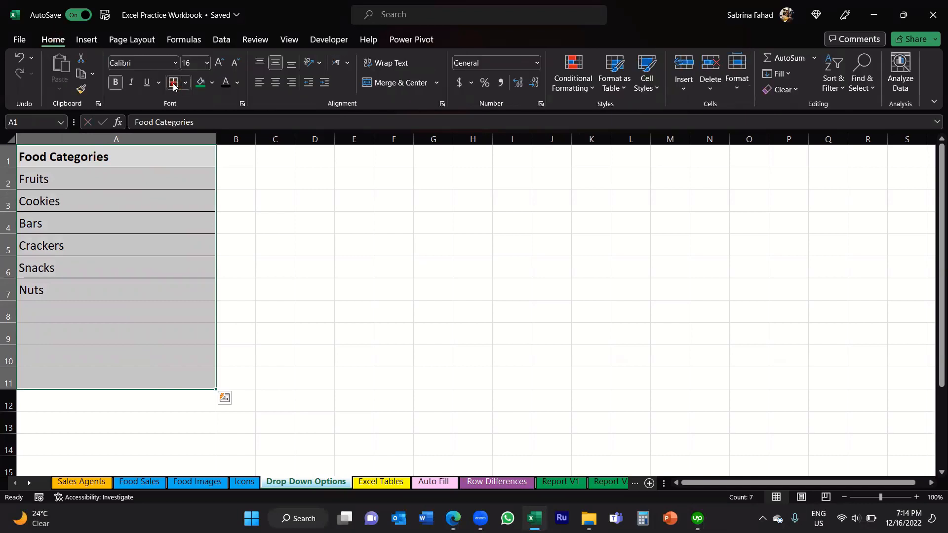
left_click(154, 161)
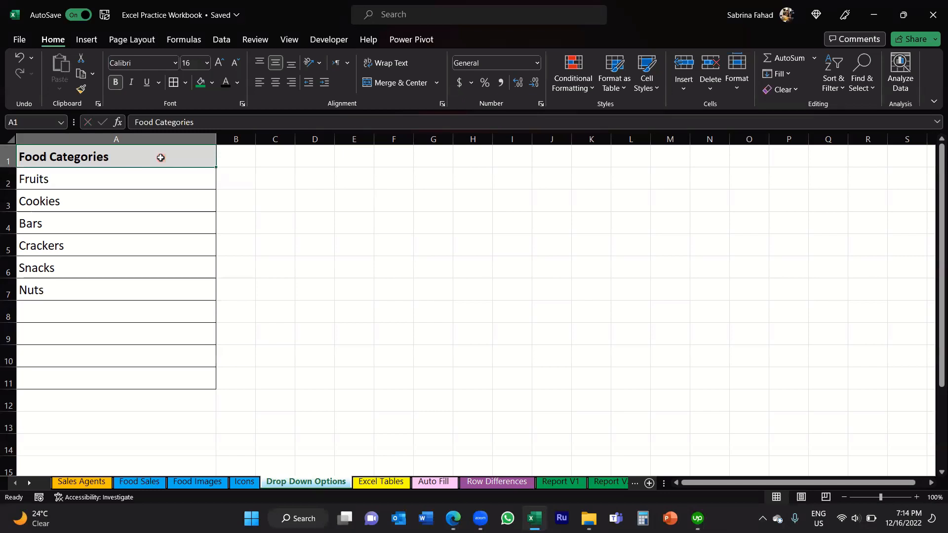
Step: Set Category cell D2 on the Food Sales sheet to Nuts using its drop-down list
left_click(133, 487)
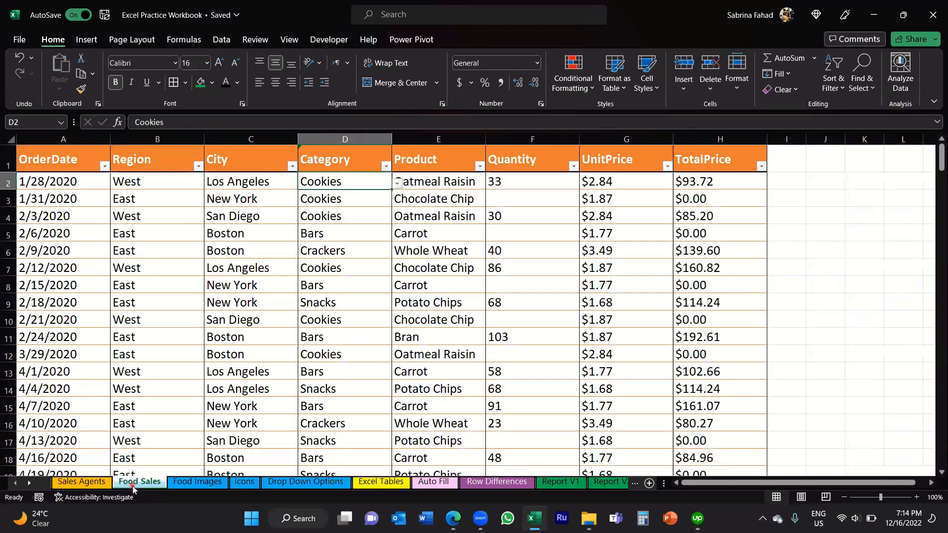
left_click(397, 184)
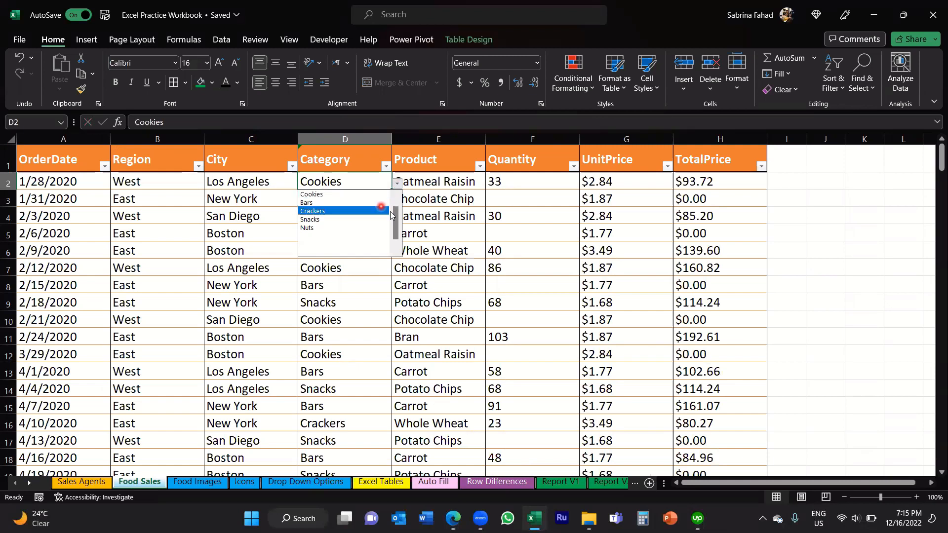
left_click(395, 195)
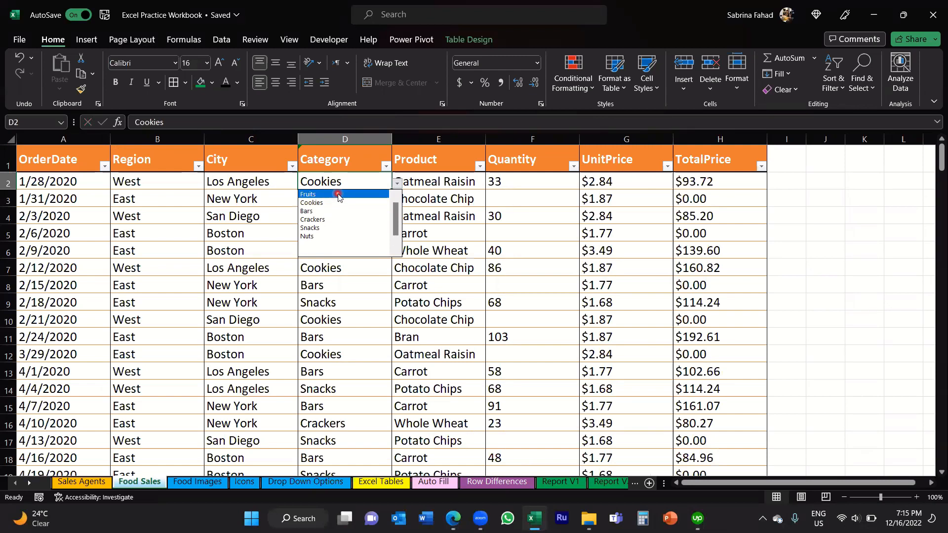
left_click(334, 237)
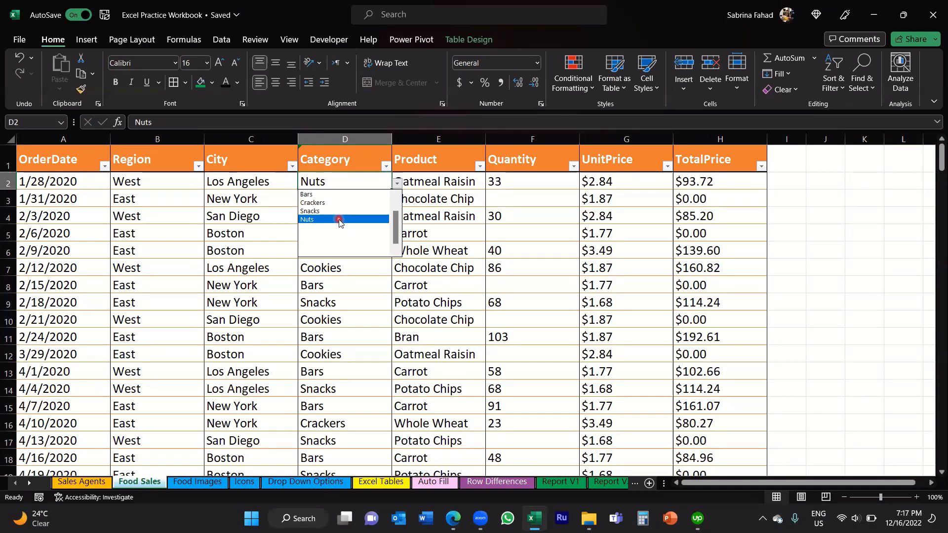
left_click(339, 219)
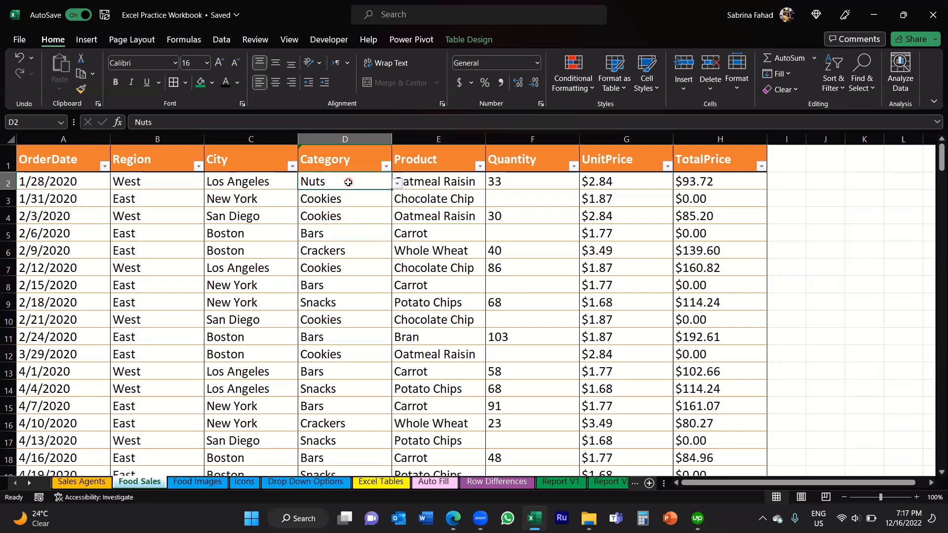